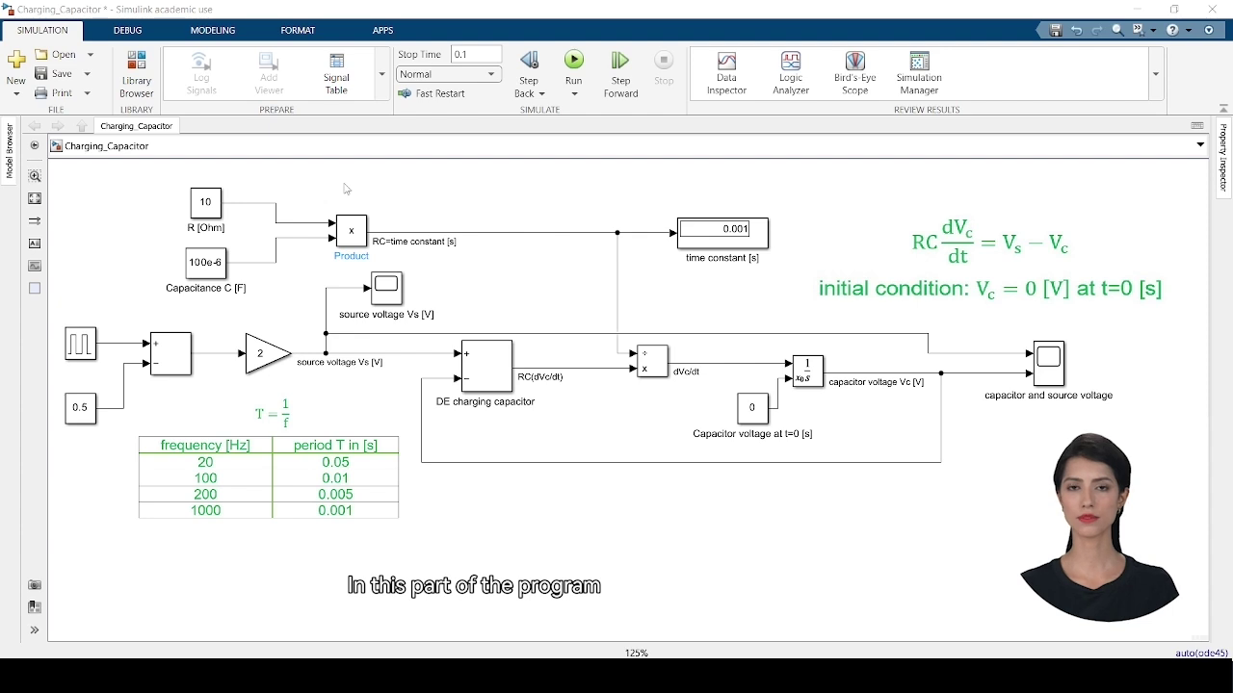
left_click(210, 273)
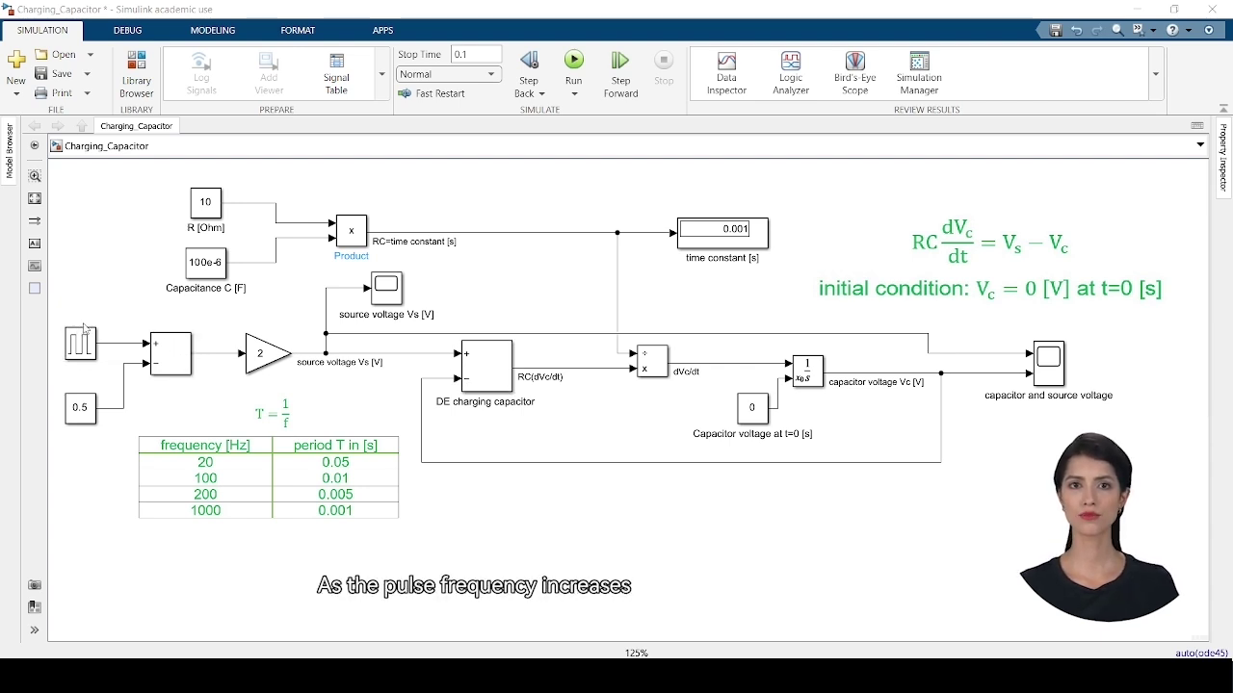
left_click(210, 509)
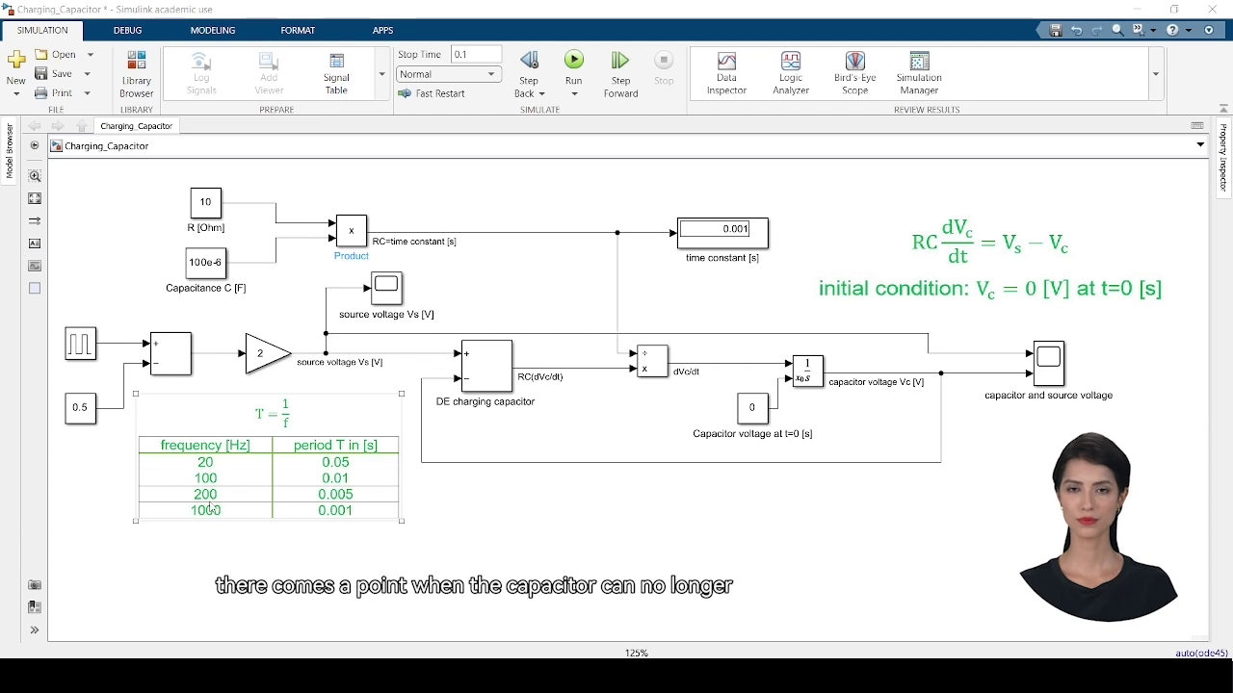
left_click(542, 517)
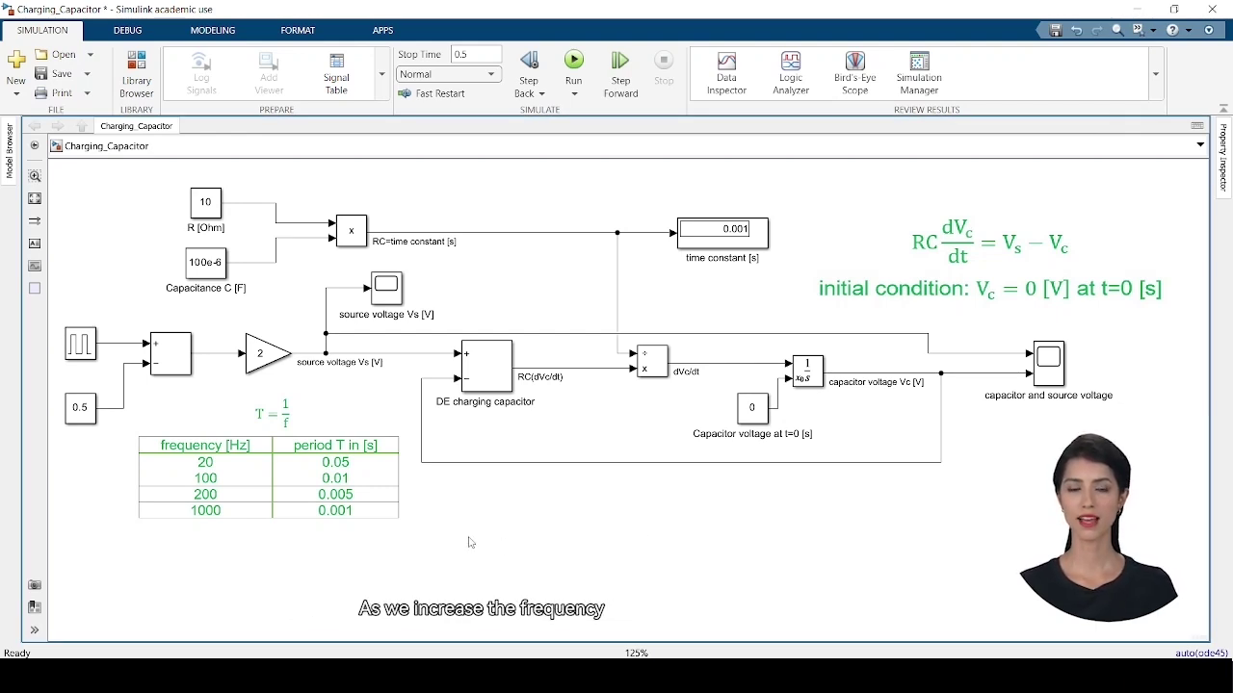
left_click(339, 446)
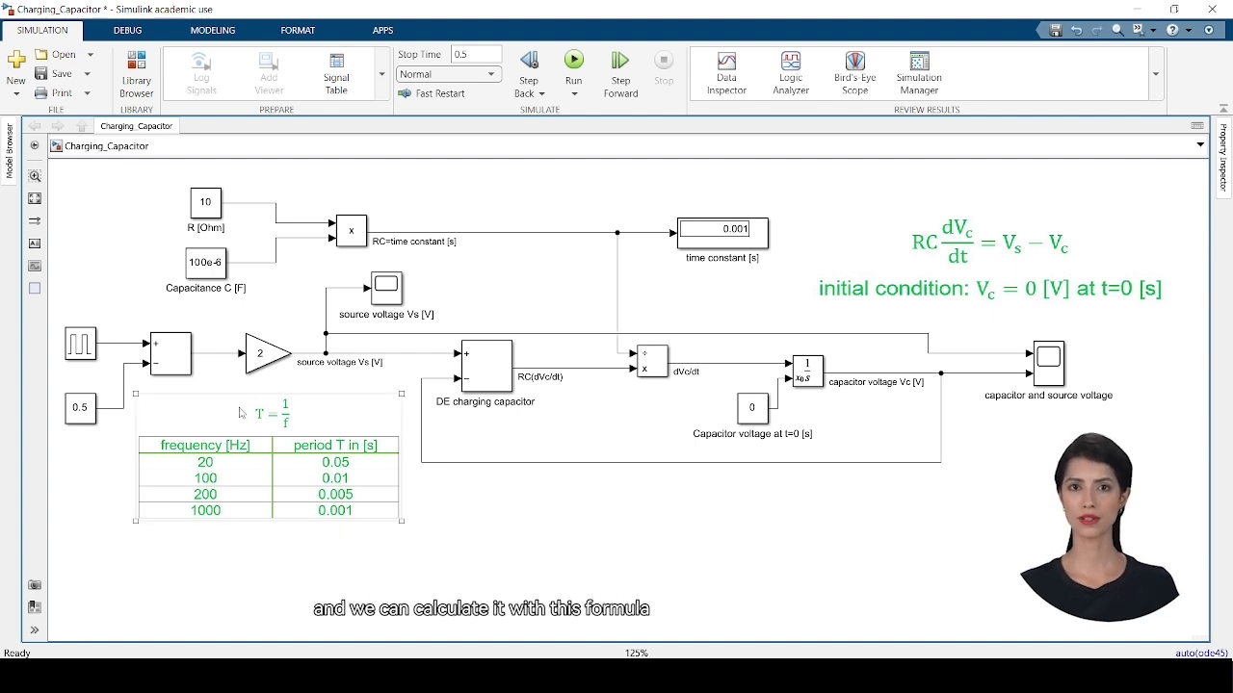
left_click(649, 537)
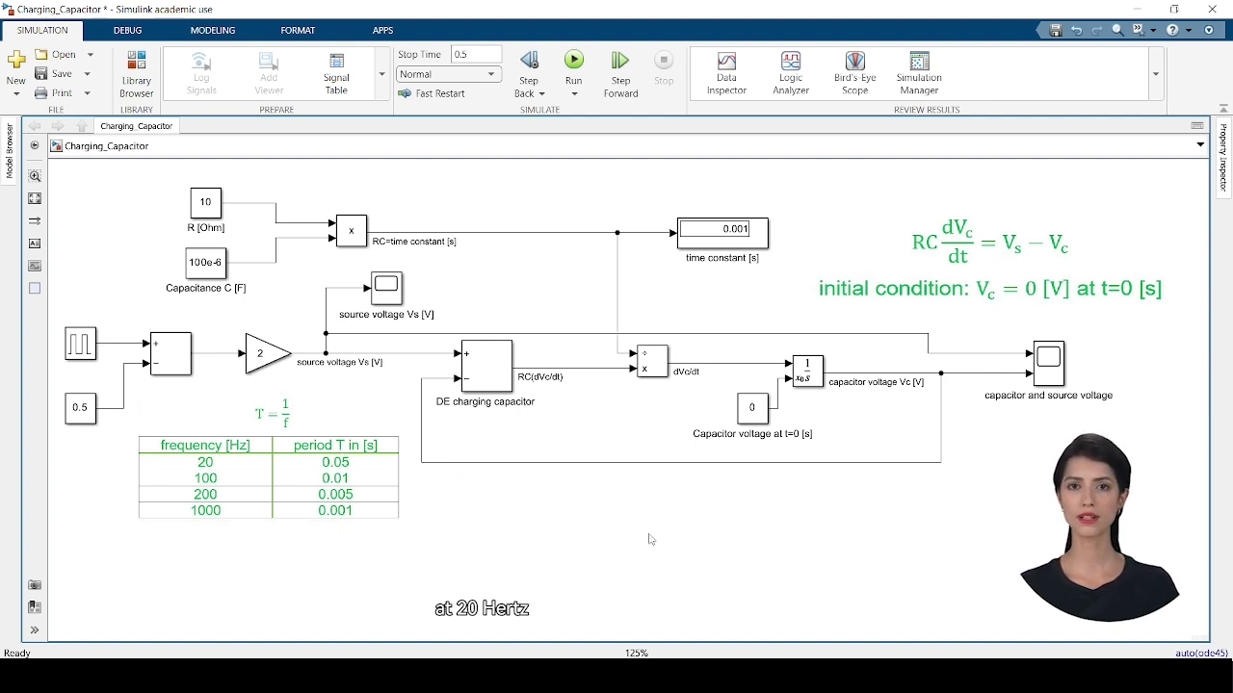
left_click(279, 498)
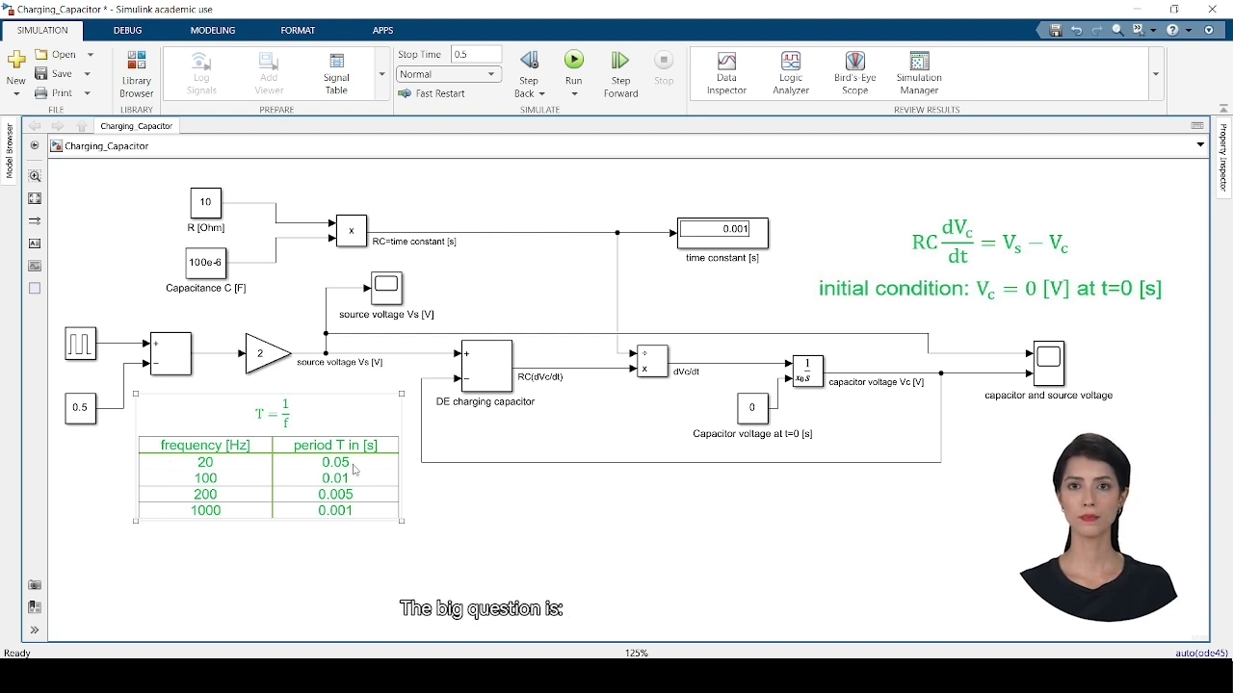
left_click(564, 582)
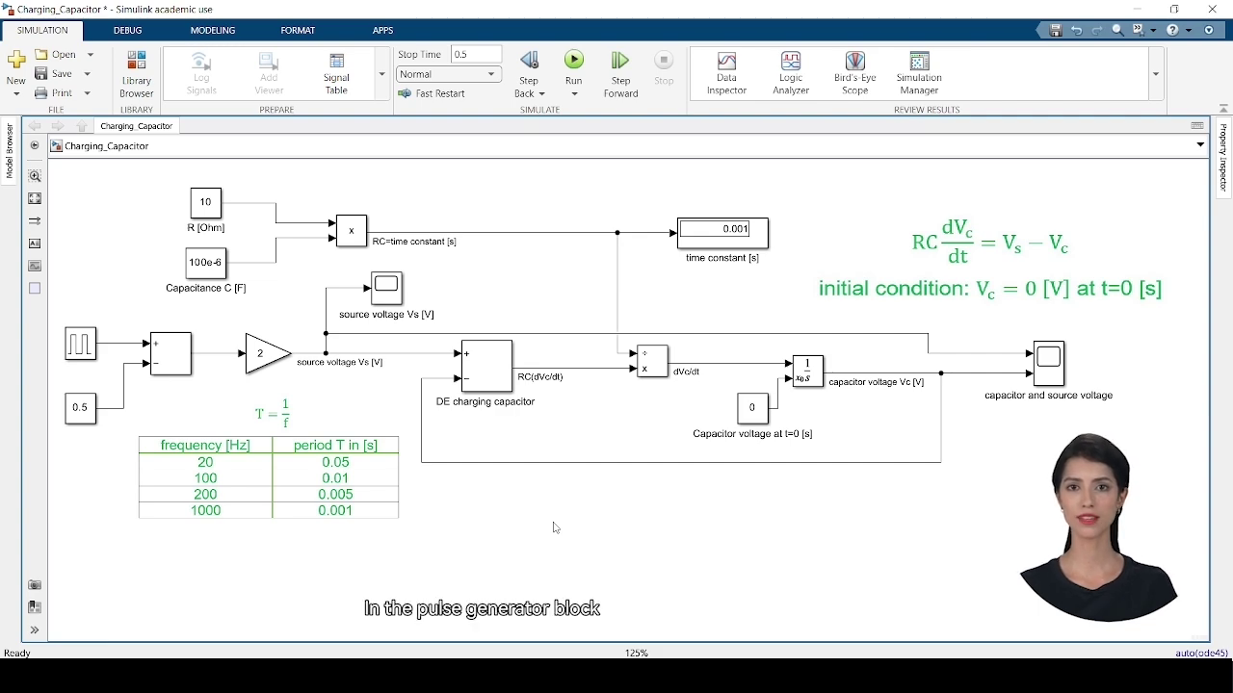
Set the Pulse Generator block's period to 0.05 seconds and apply the block parameters.
double_click(82, 345)
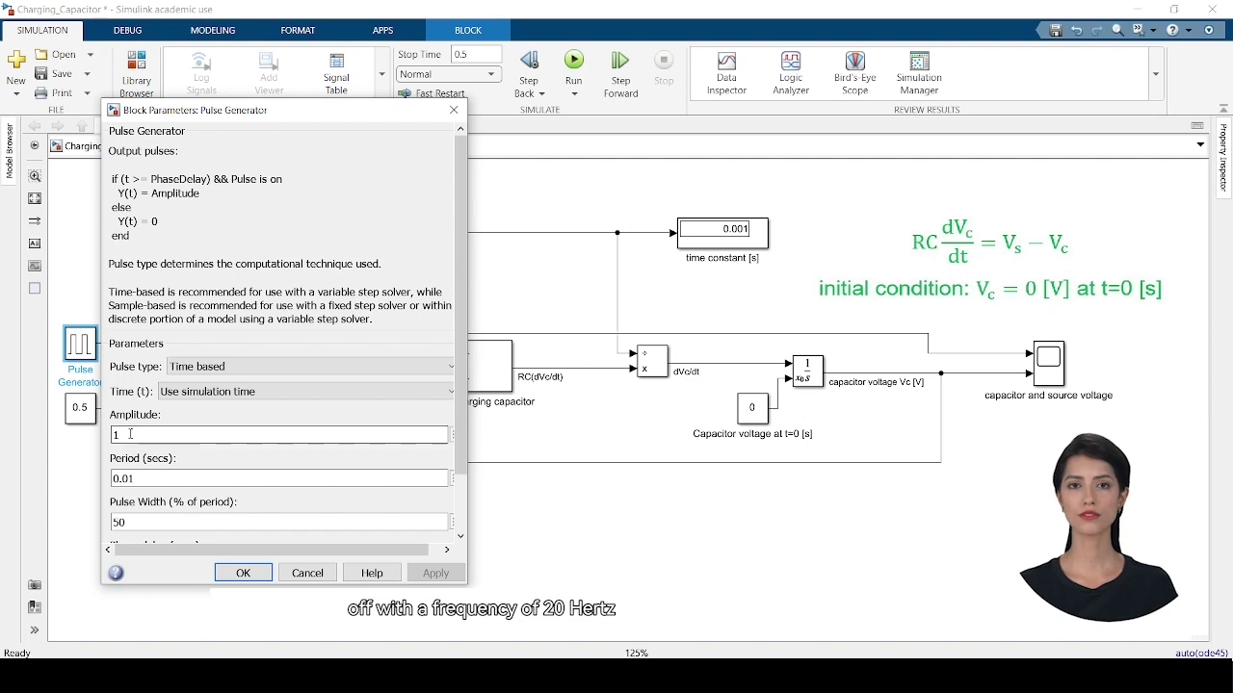
double_click(154, 481)
left_click(153, 481)
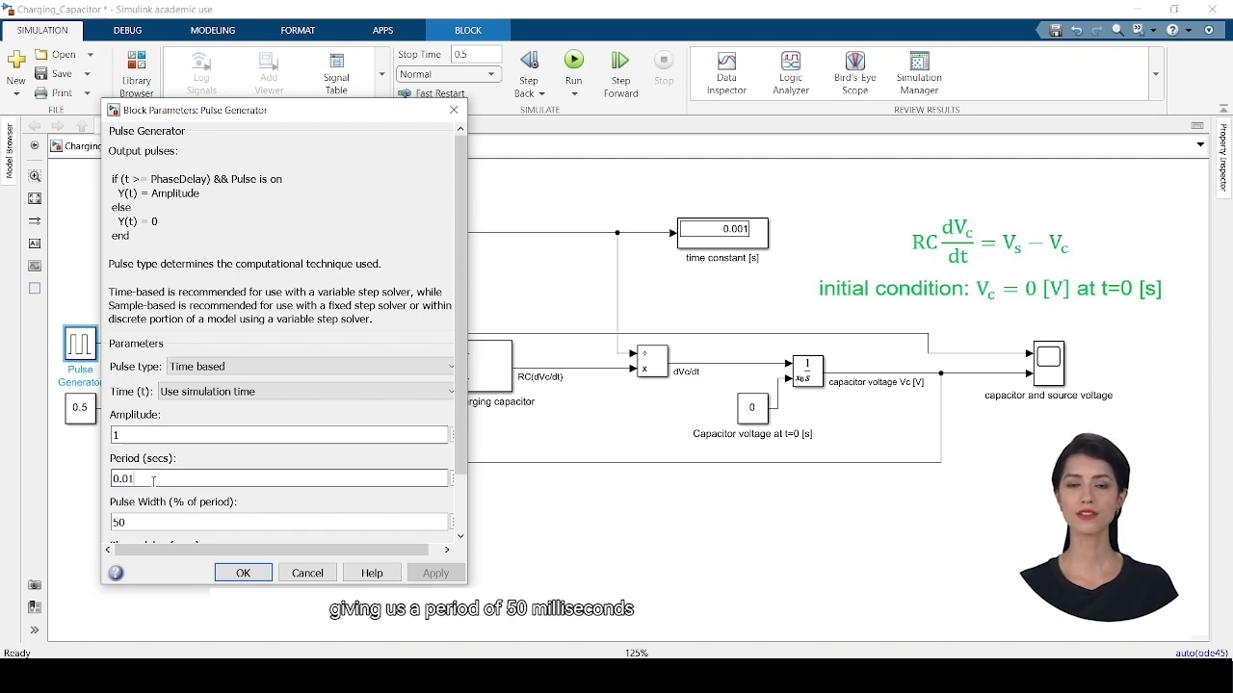
key("BackSpace")
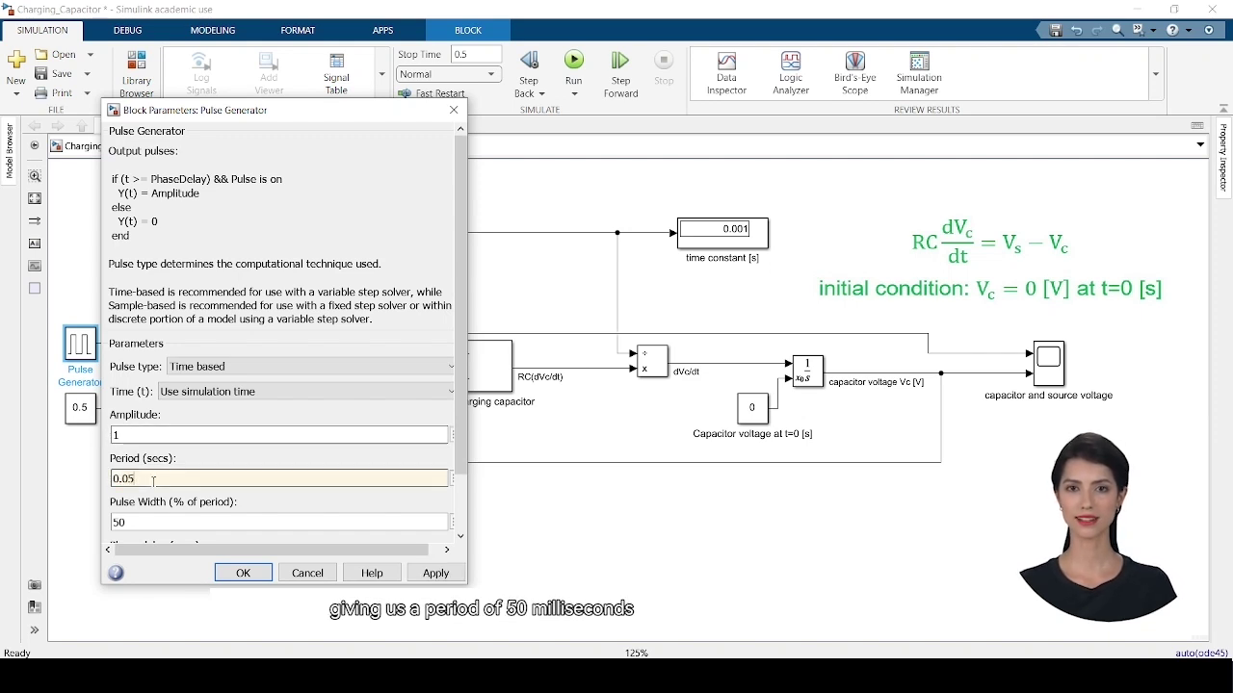
left_click(242, 575)
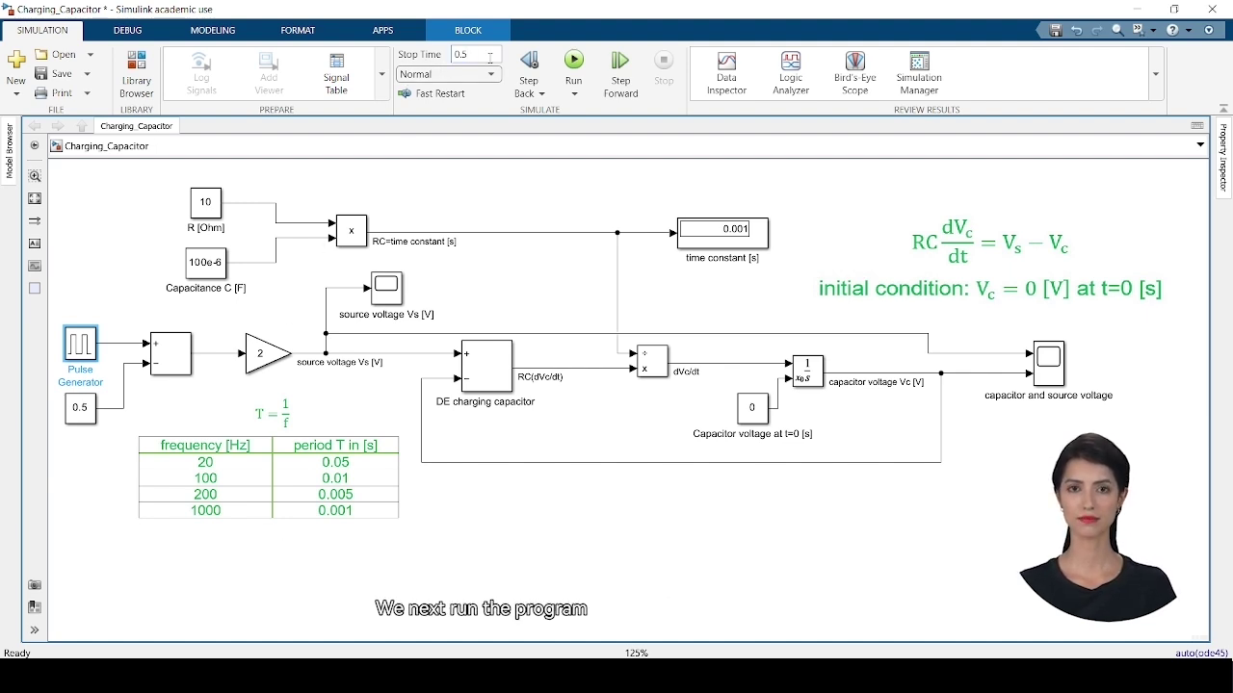
Set the simulation stop time to 0.1 and run the model.
left_click(507, 175)
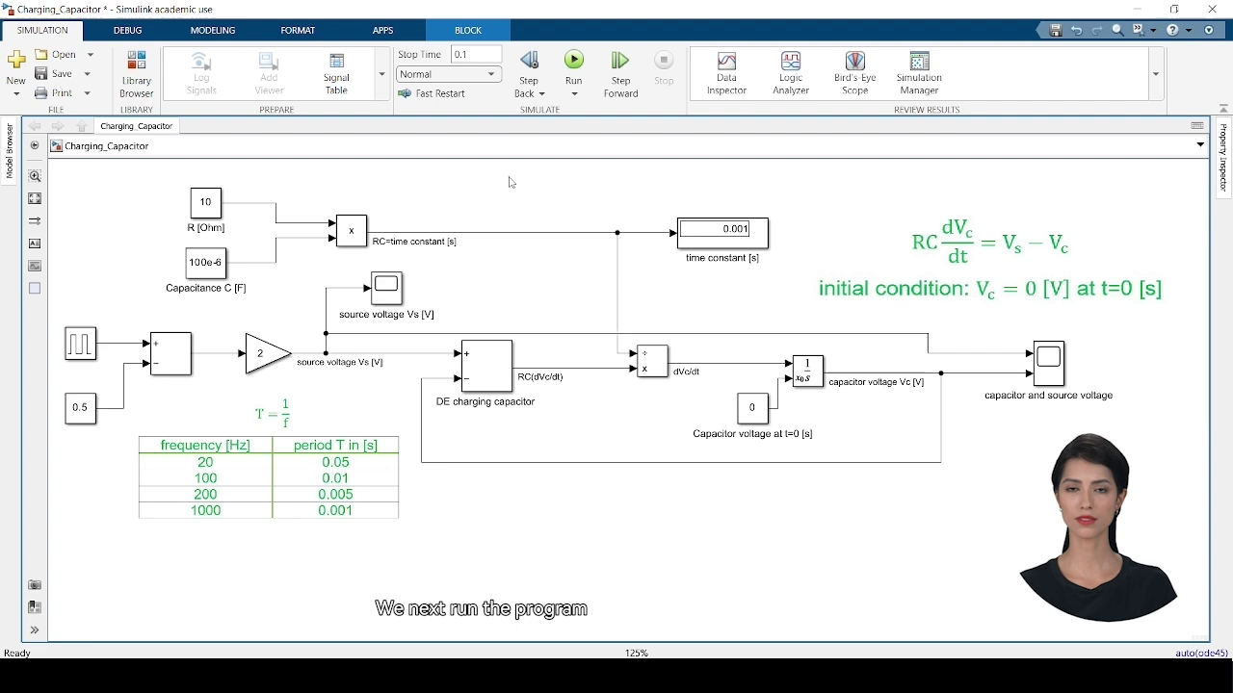
left_click(574, 62)
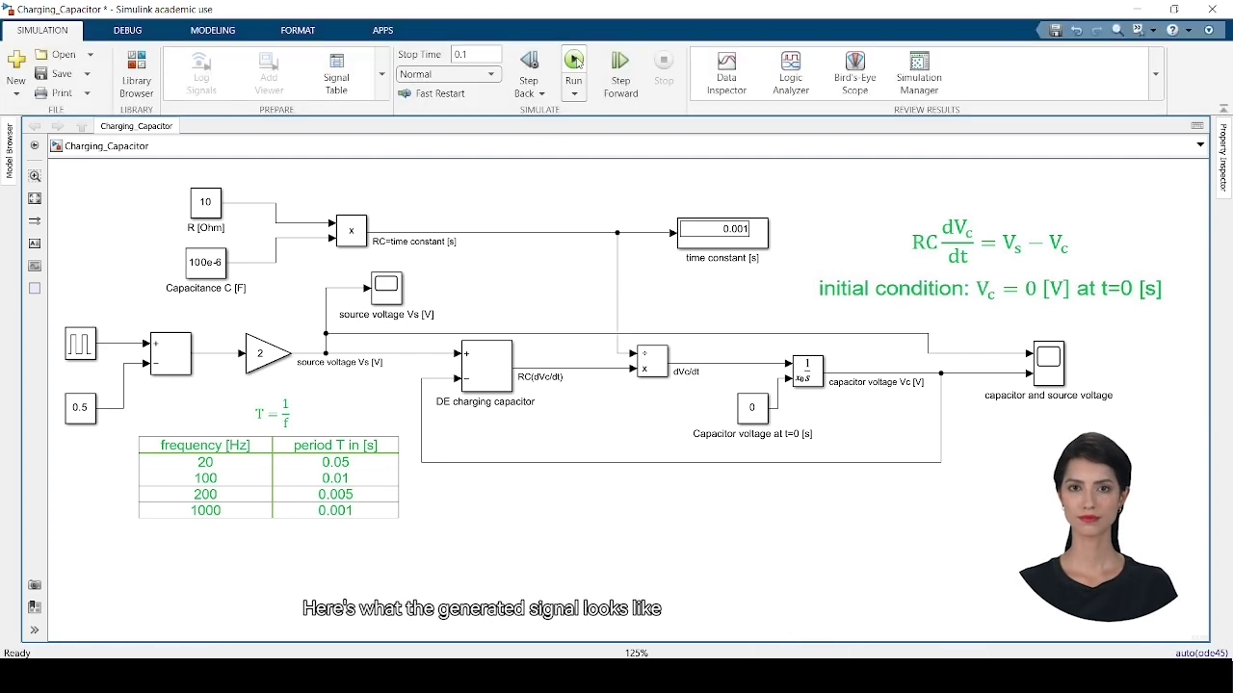
Examine the waveforms in the source voltage scope and in the capacitor and source voltage scope, dismissing each plot after viewing.
double_click(386, 286)
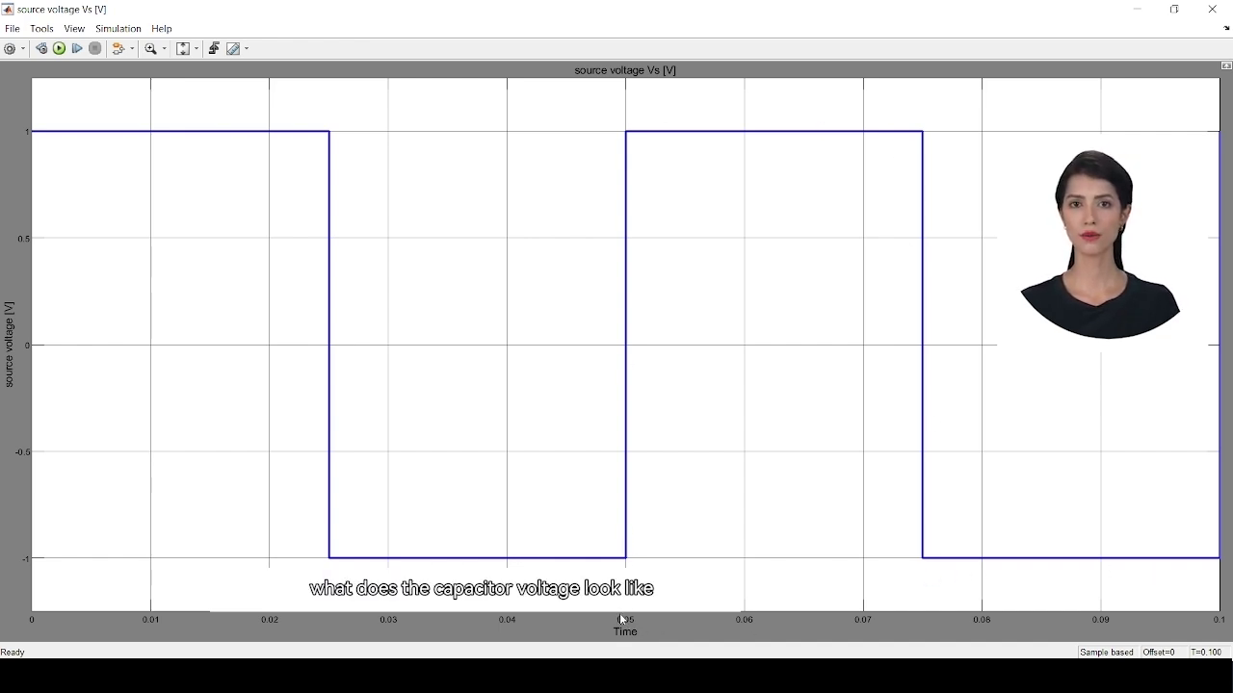
left_click(1211, 9)
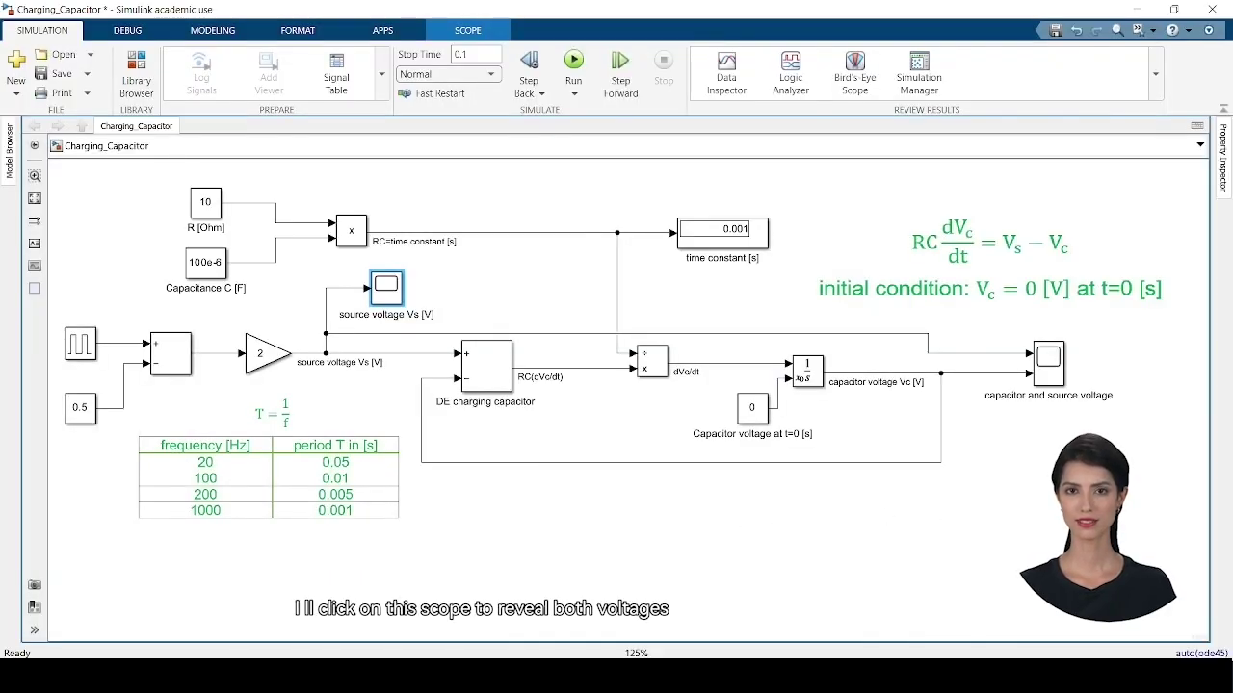
double_click(1046, 362)
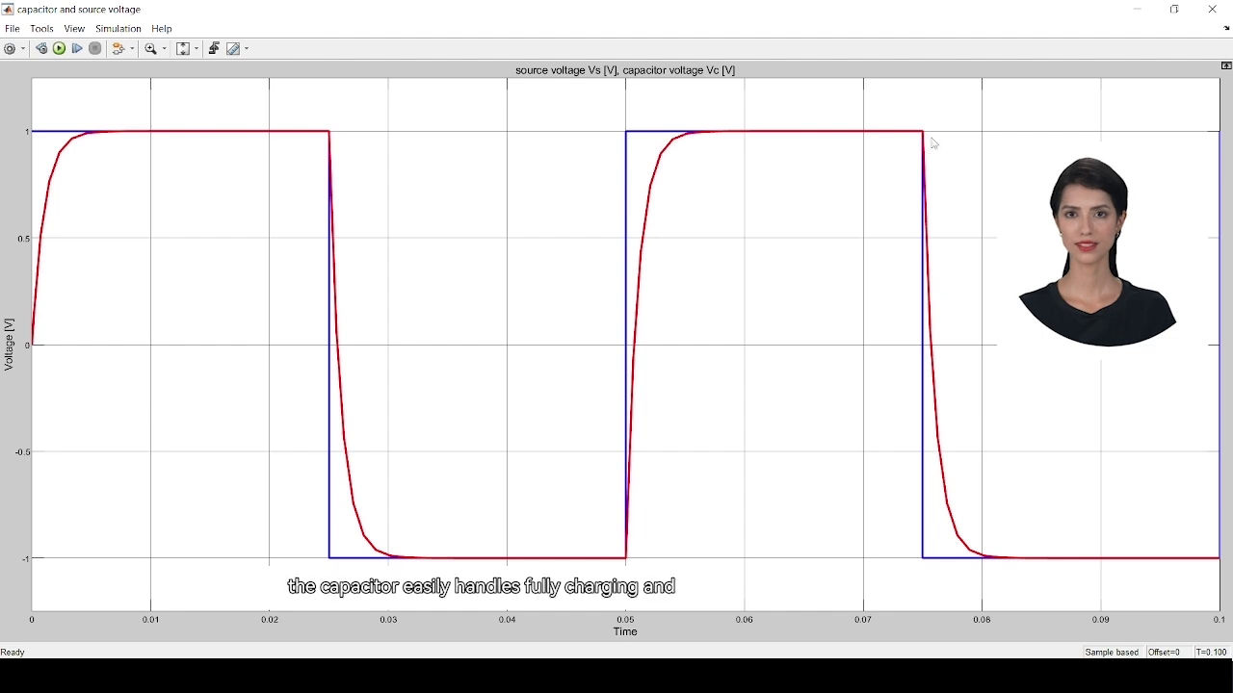
left_click(1137, 9)
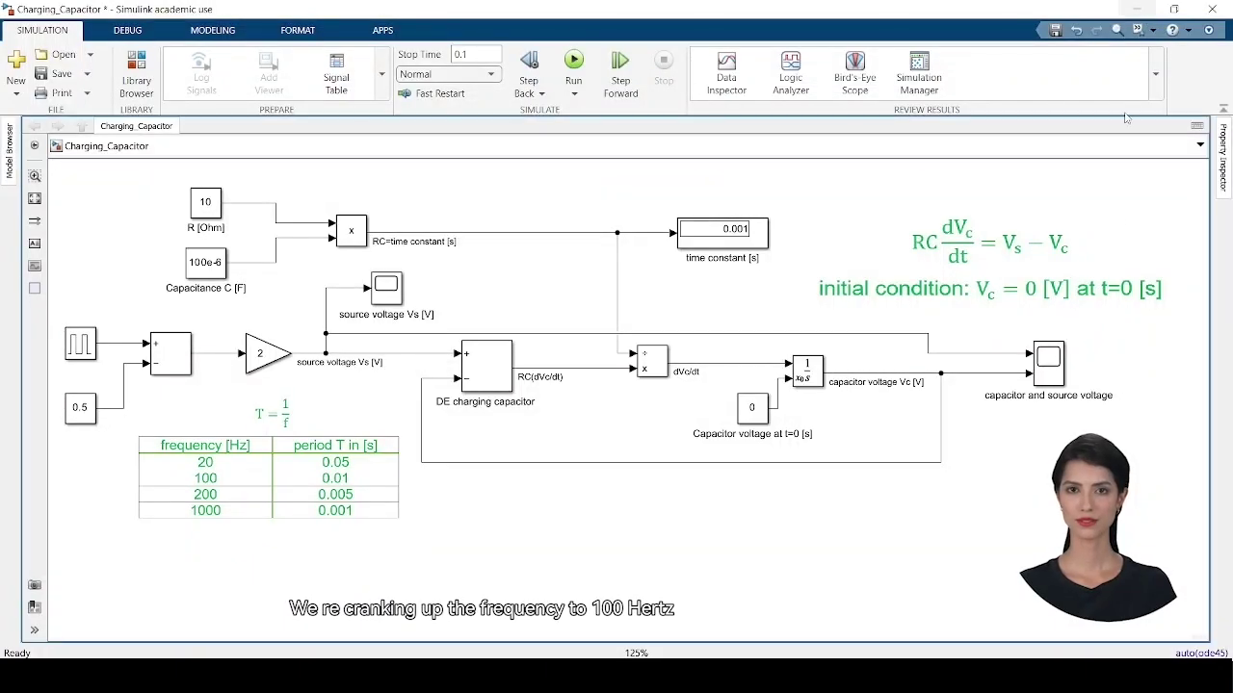
left_click(171, 475)
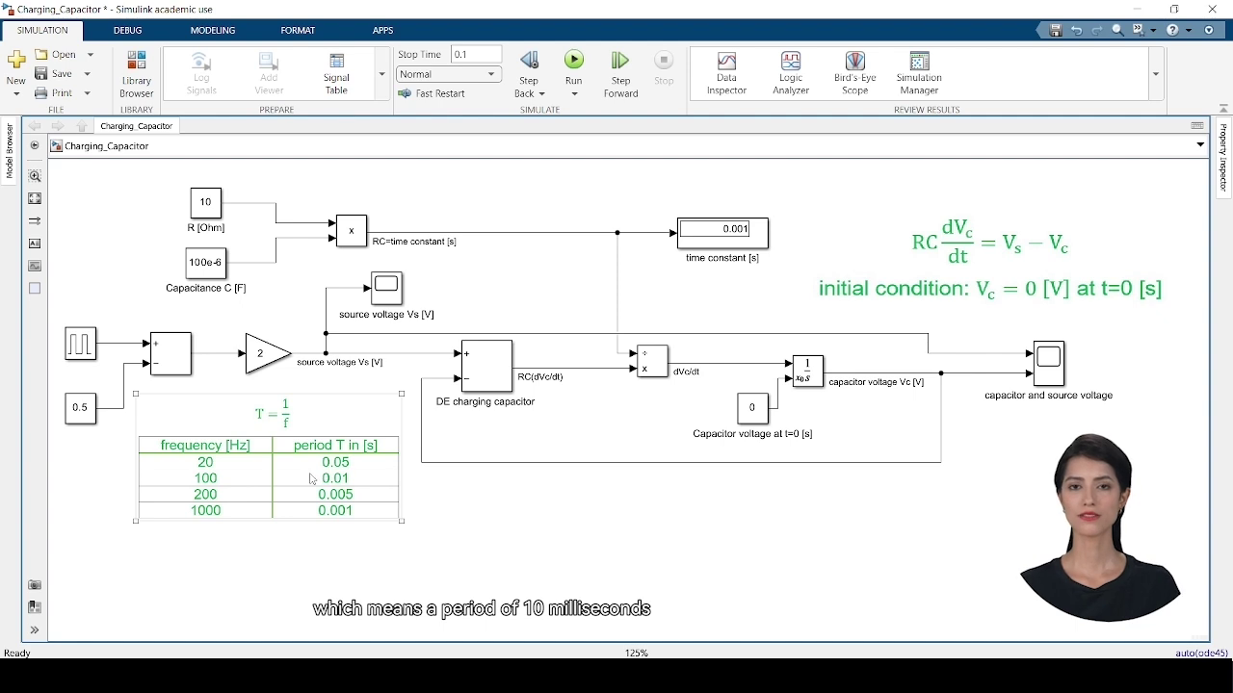
left_click(475, 490)
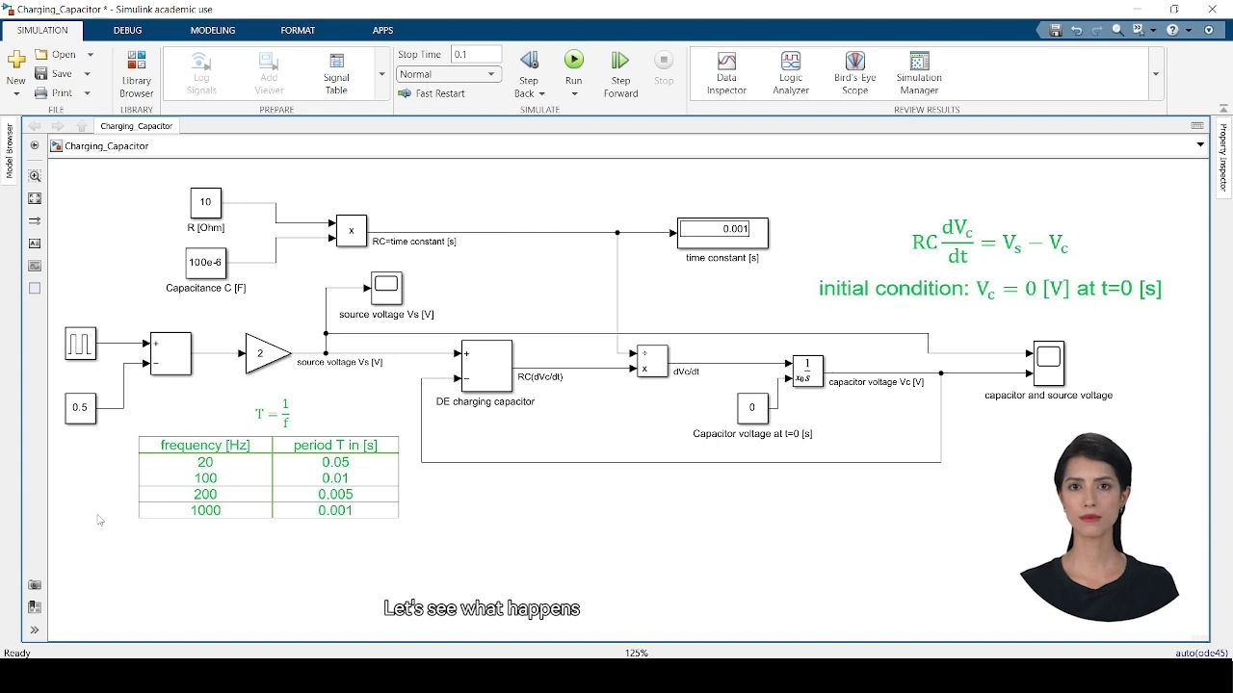
Set the Pulse Generator block's period to 0.01 seconds and confirm the block parameters.
left_click(74, 355)
double_click(75, 354)
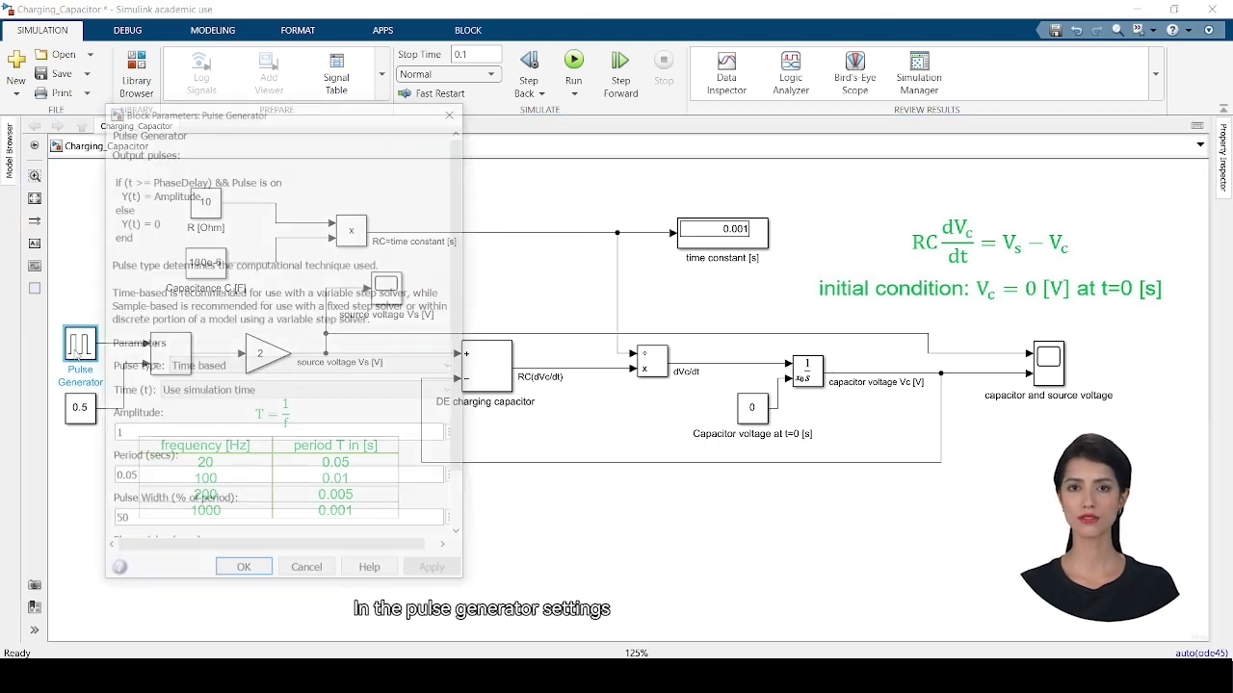
double_click(163, 480)
type("0.01")
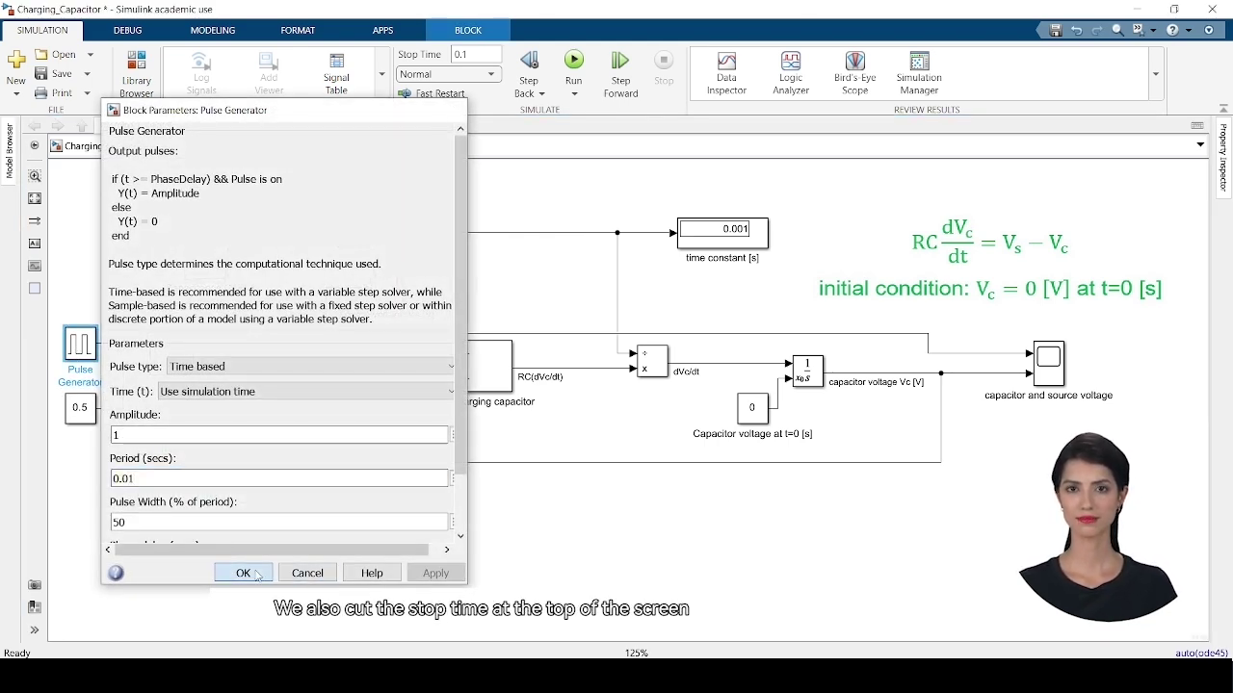
key("Return")
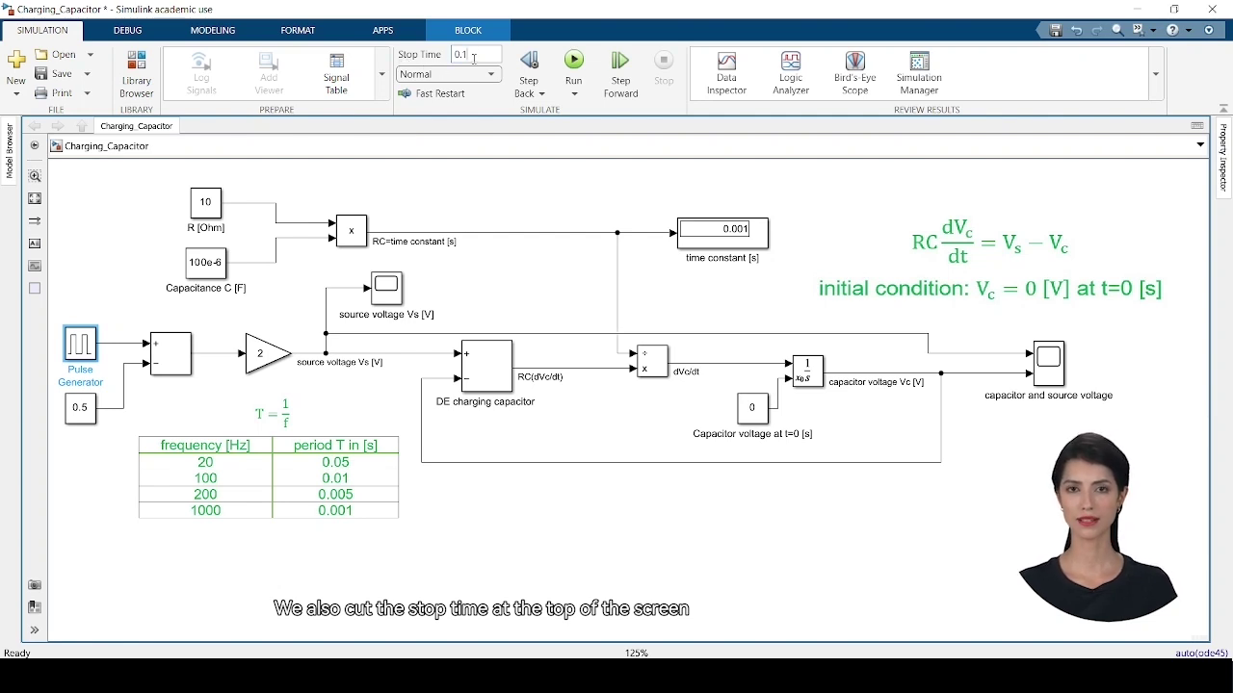
Run the simulation with a stop time of 0.02 and open the capacitor and source voltage scope.
type(".02")
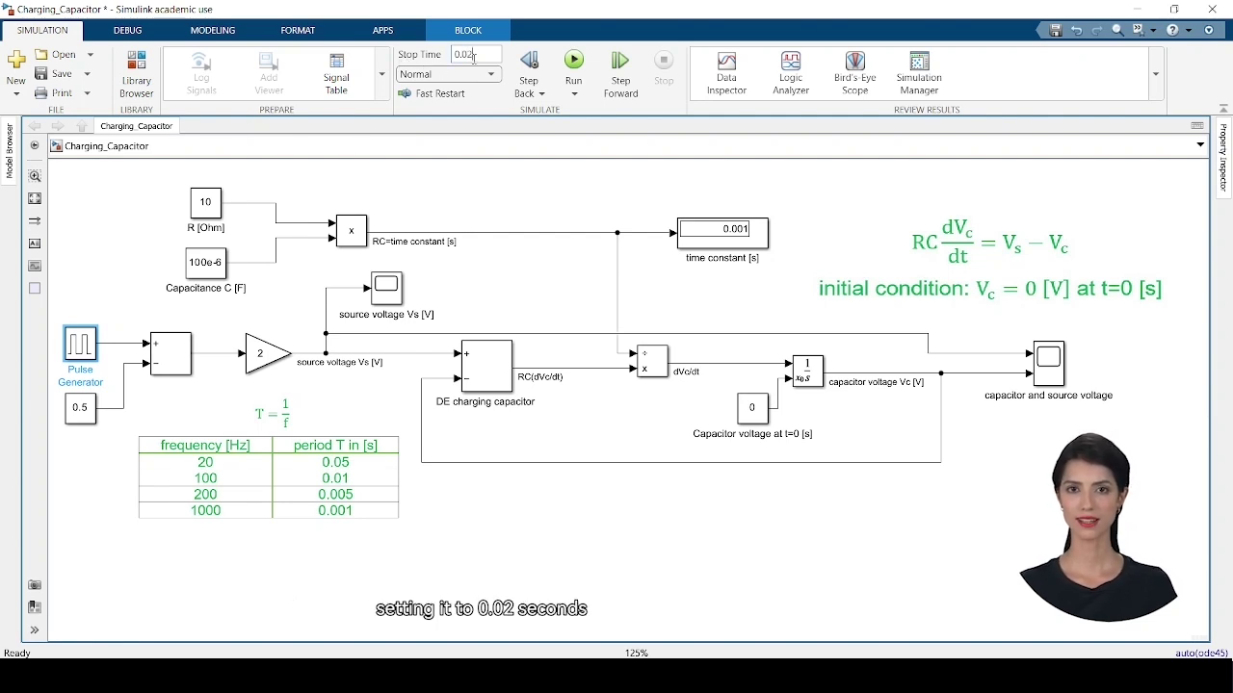
left_click(575, 62)
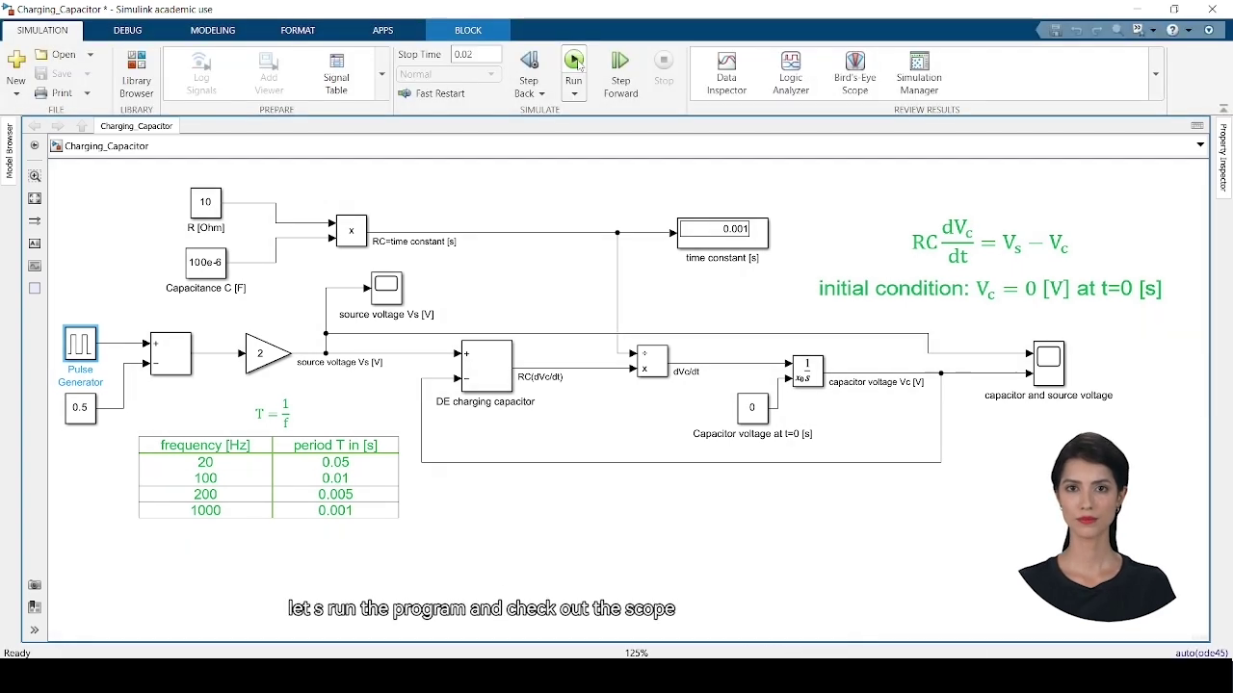
left_click(1055, 371)
double_click(1055, 372)
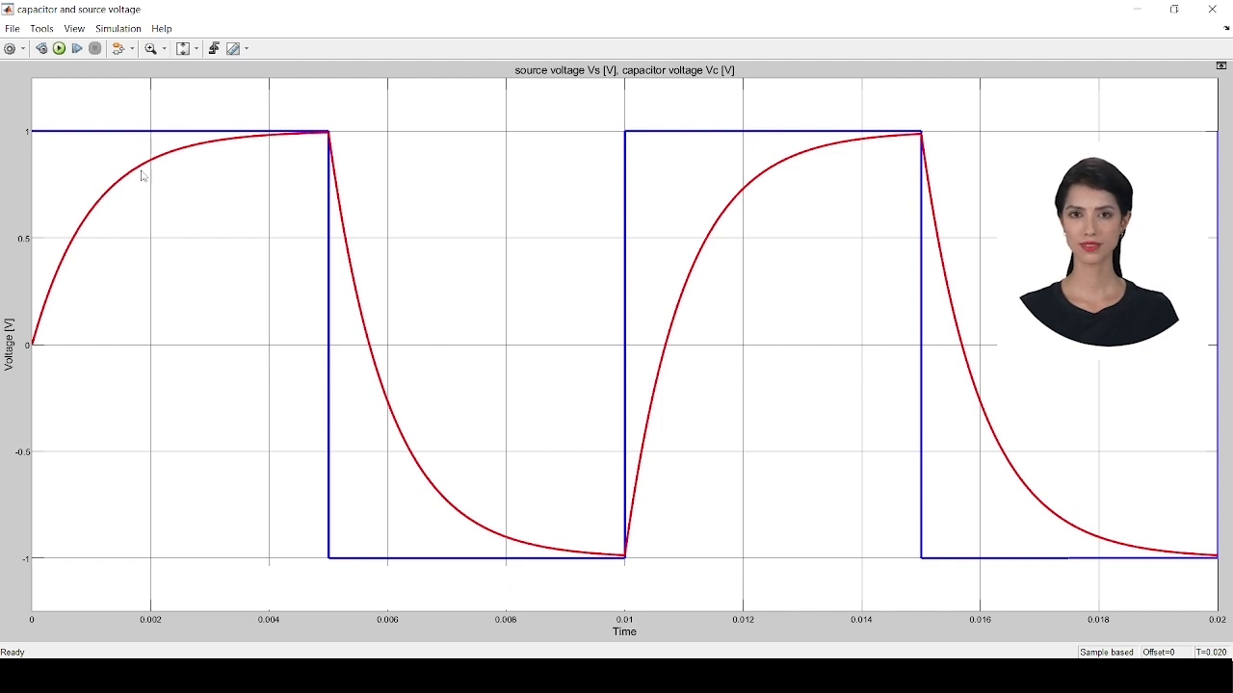
Measure the capacitor voltage Vc trace with cursor 1 at 1.000e-03 seconds, and turn the cursor measurements off again.
left_click(234, 49)
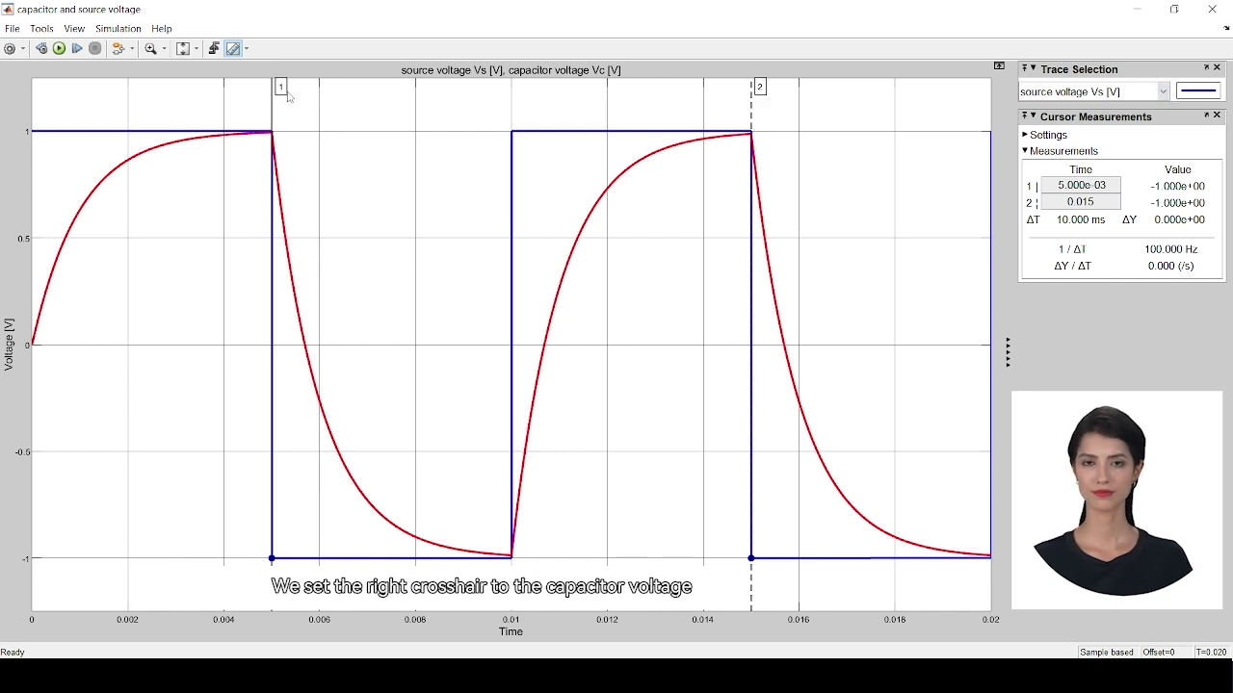
left_click(1163, 91)
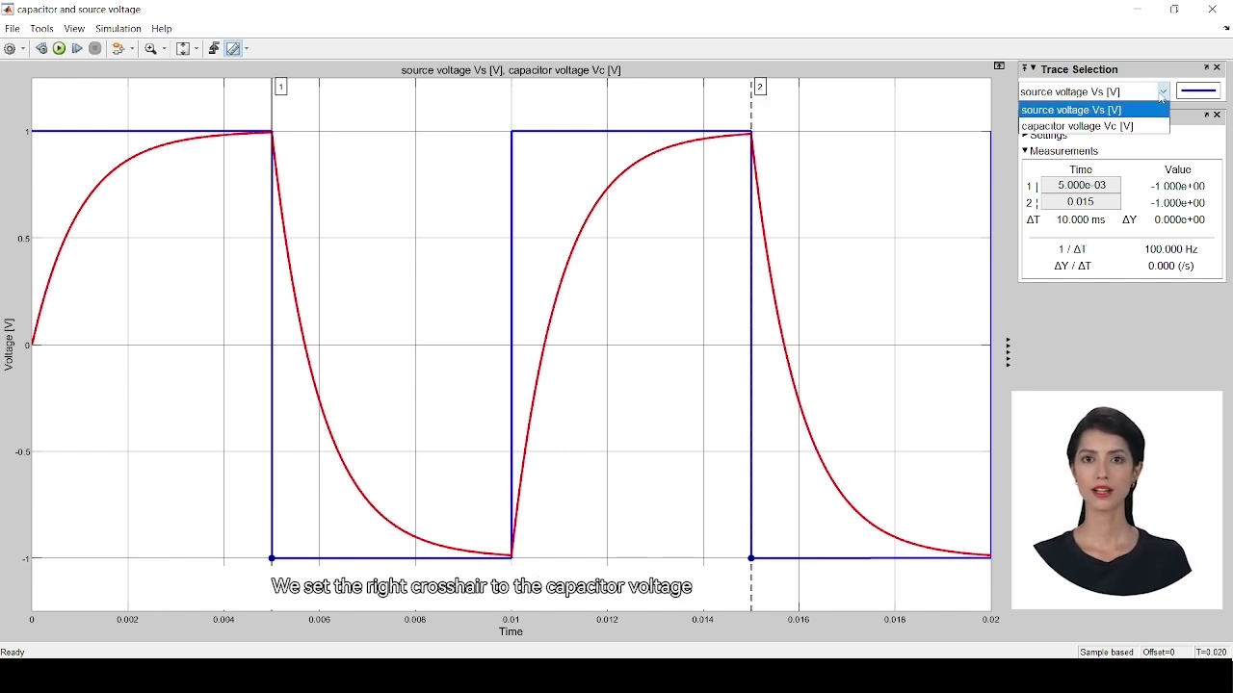
left_click(1102, 127)
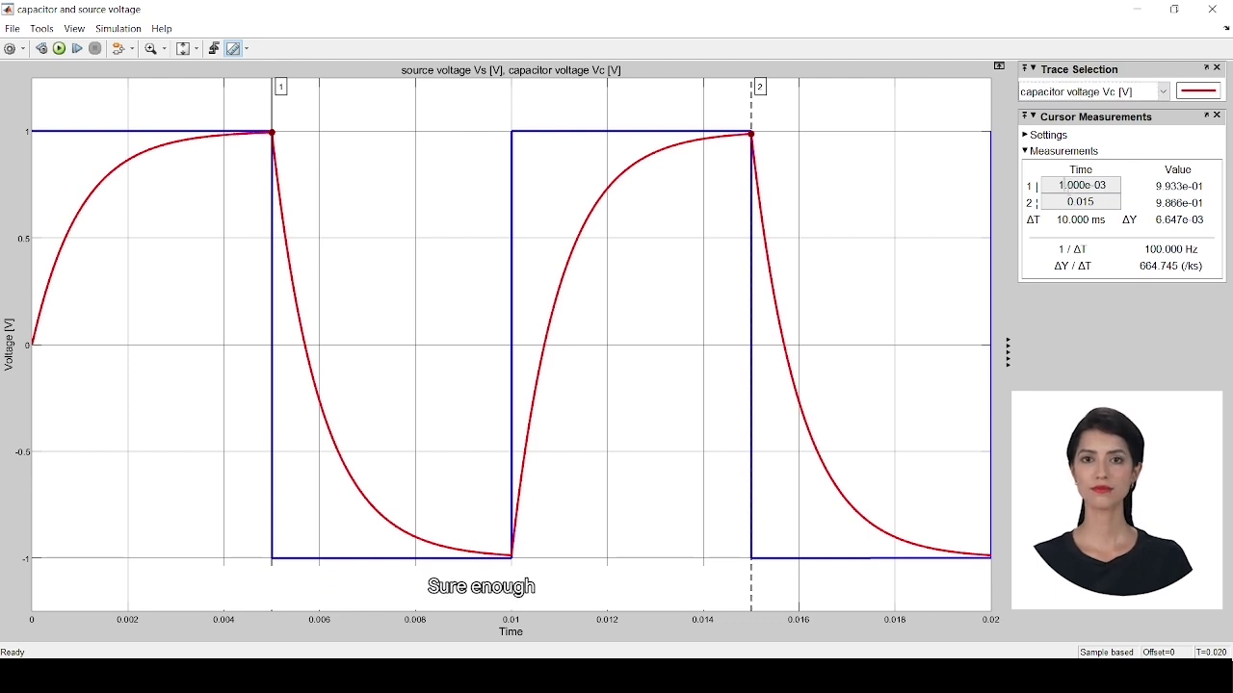
key("Return")
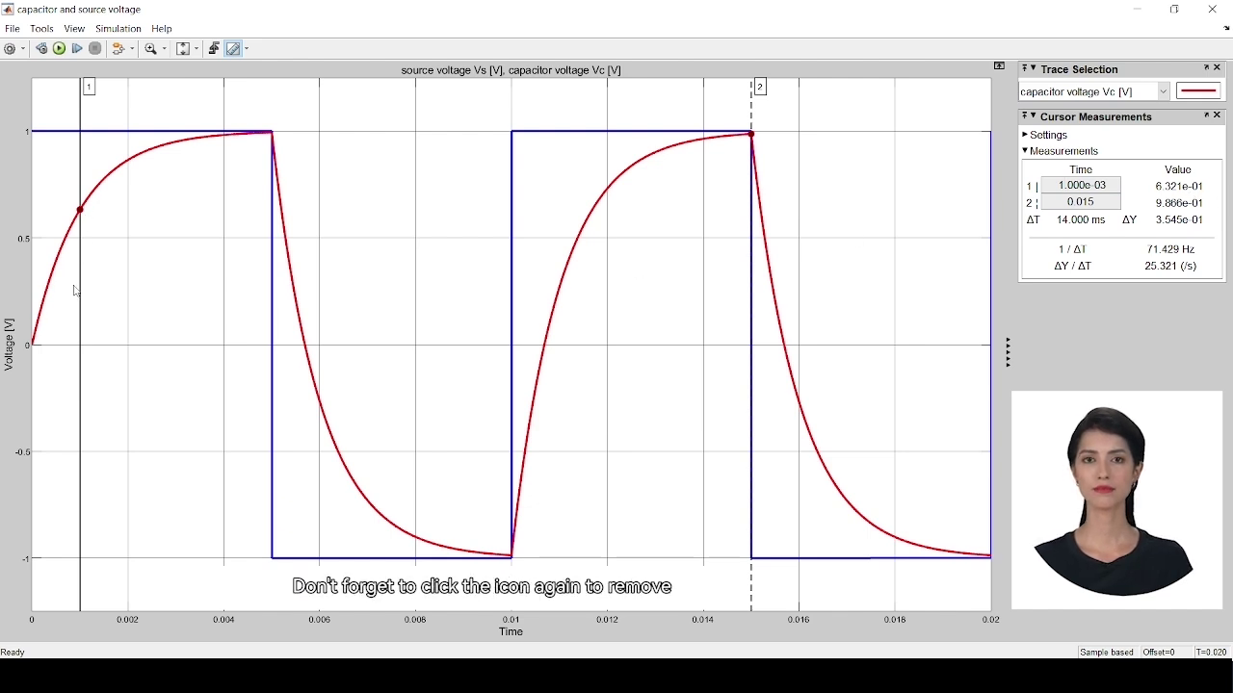
left_click(234, 50)
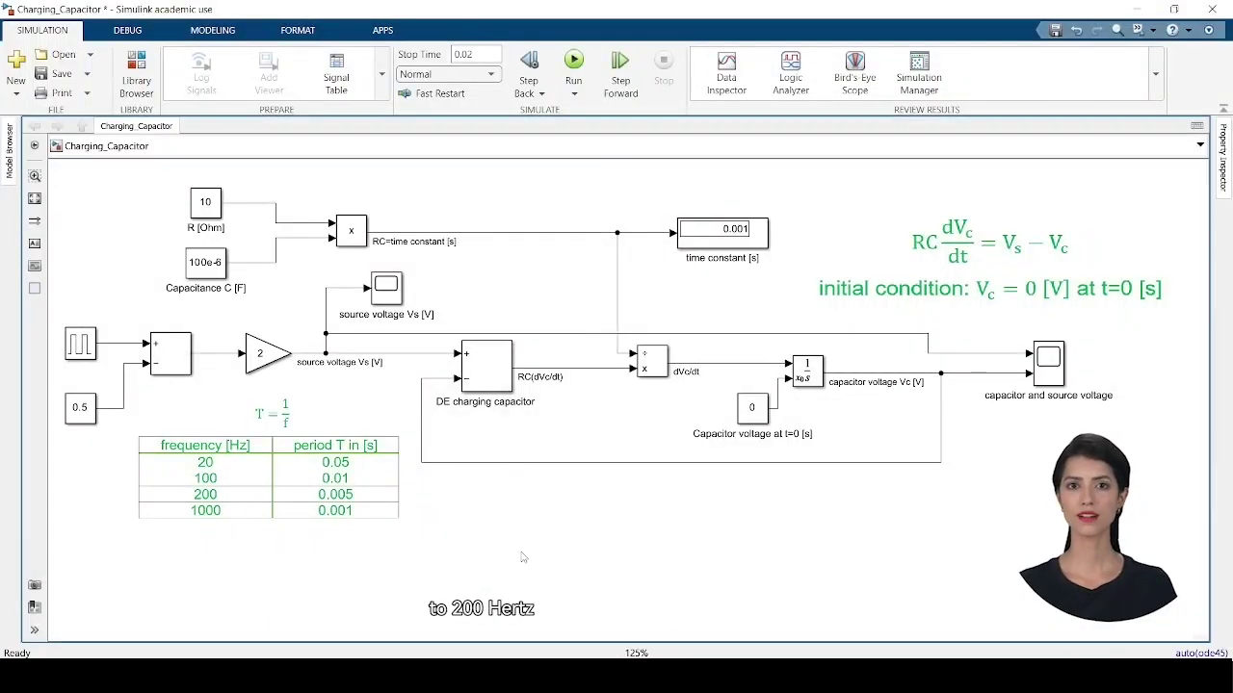
left_click(340, 502)
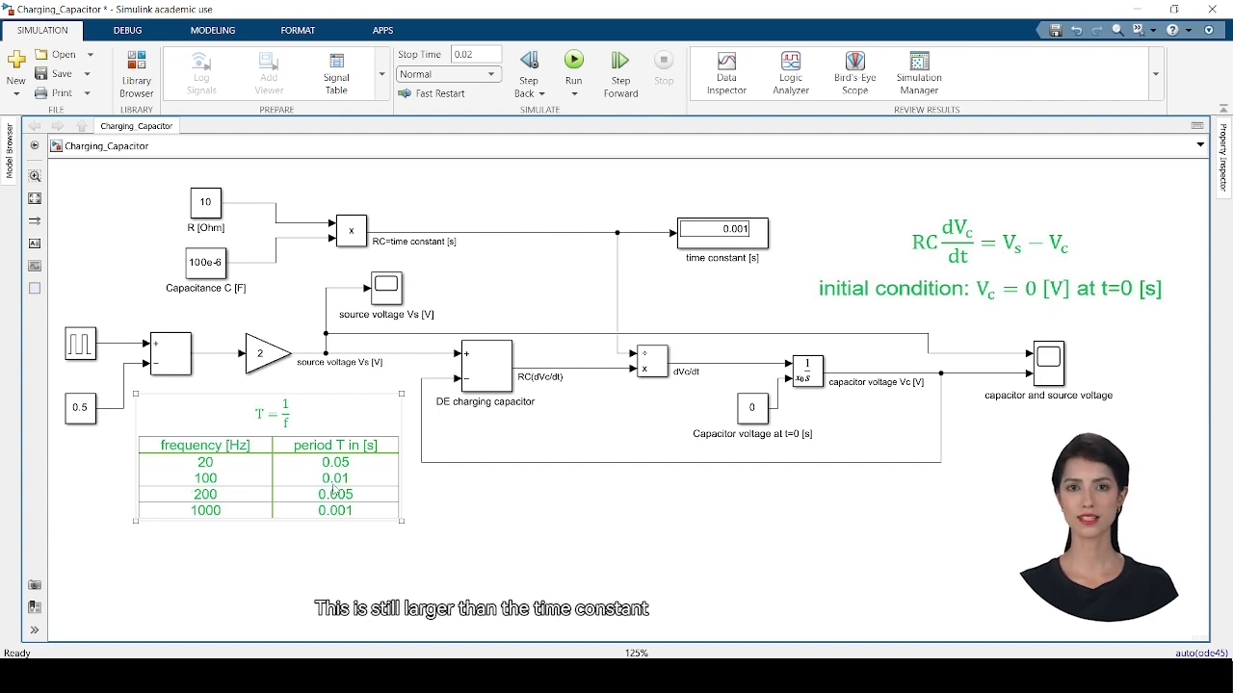
left_click(640, 488)
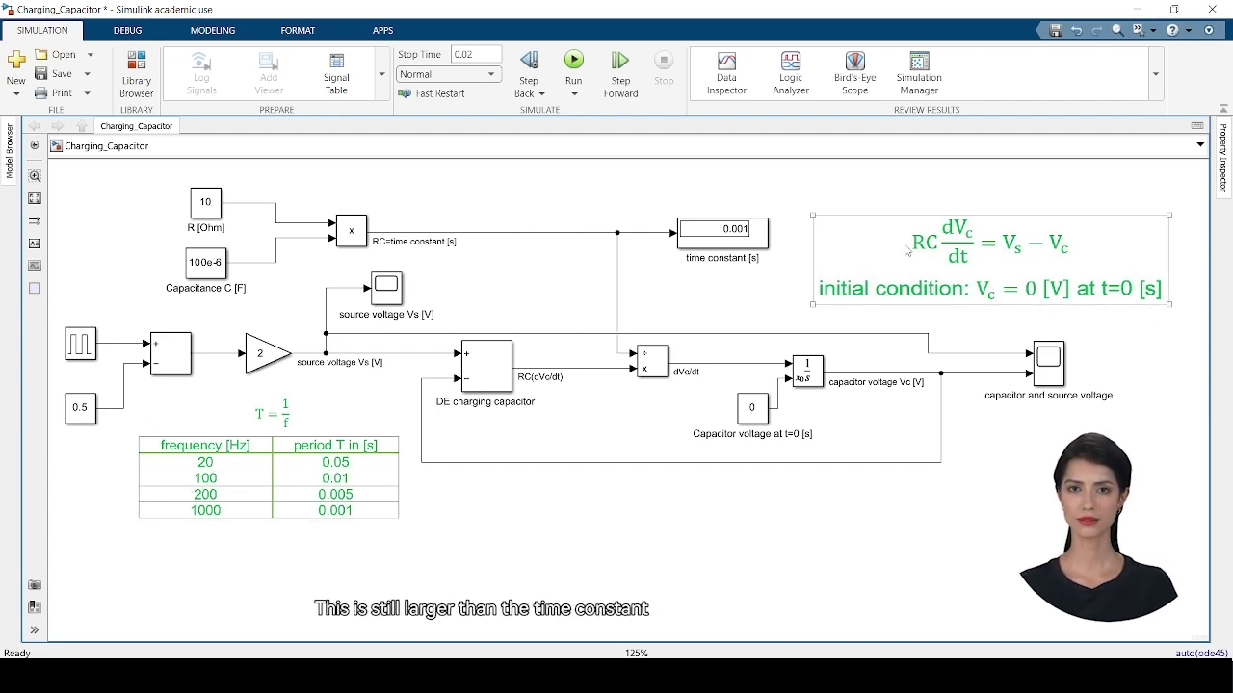
left_click(744, 245)
left_click(276, 576)
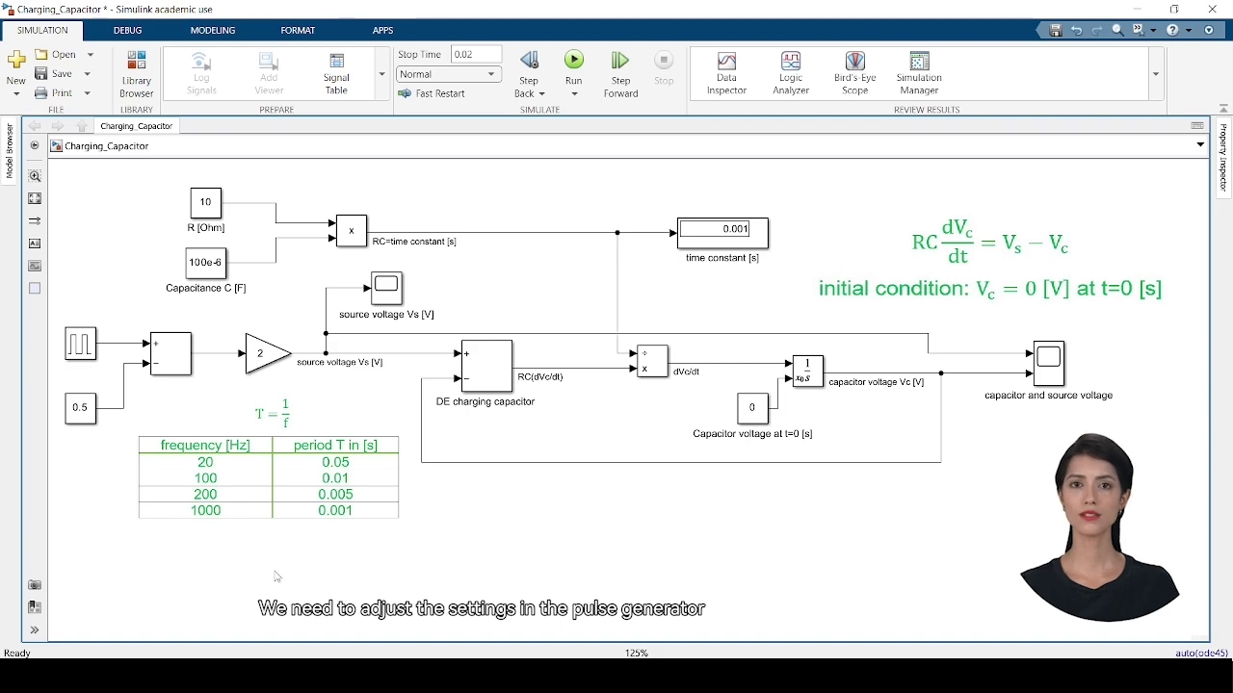
Set the Pulse Generator block's period to 0.005 seconds and confirm the block parameters.
double_click(80, 348)
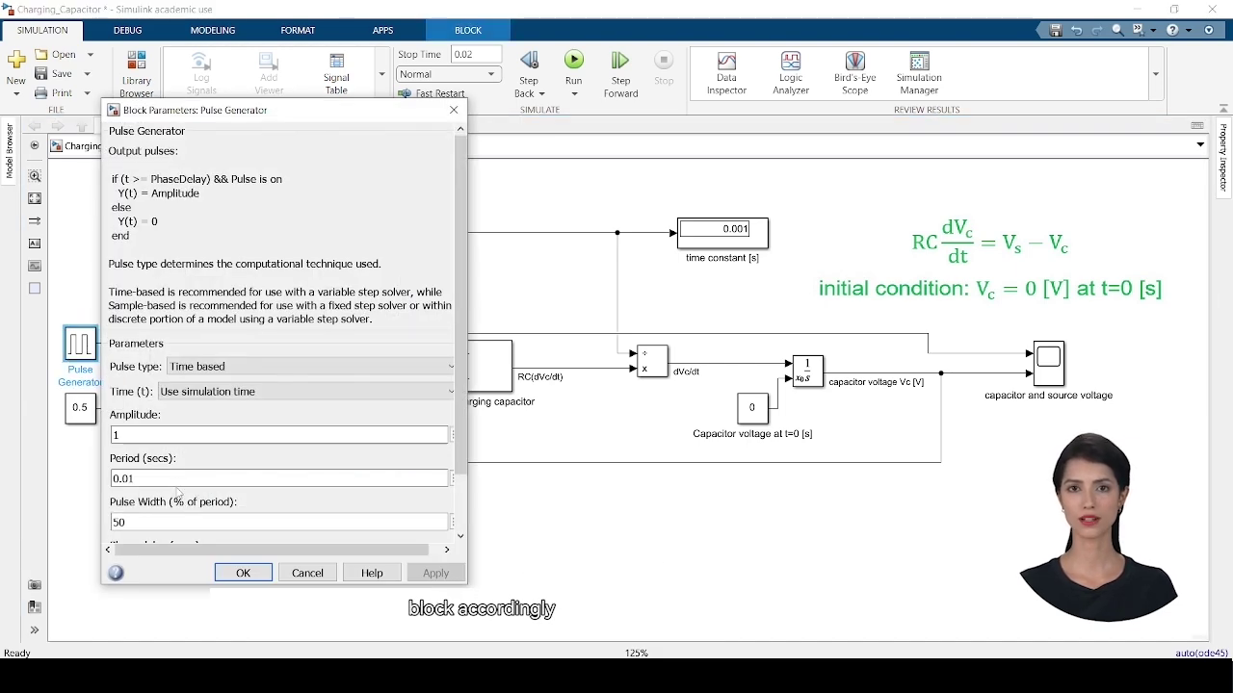
double_click(176, 479)
type("0.00")
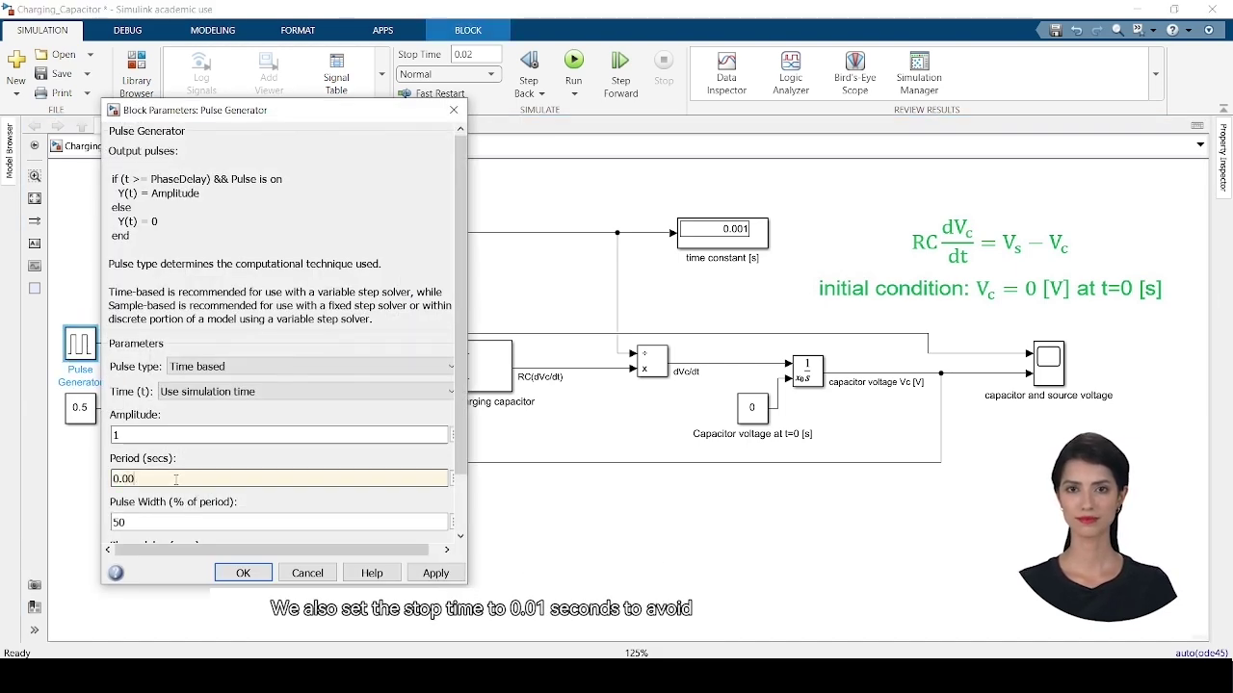
type("1")
key("Return")
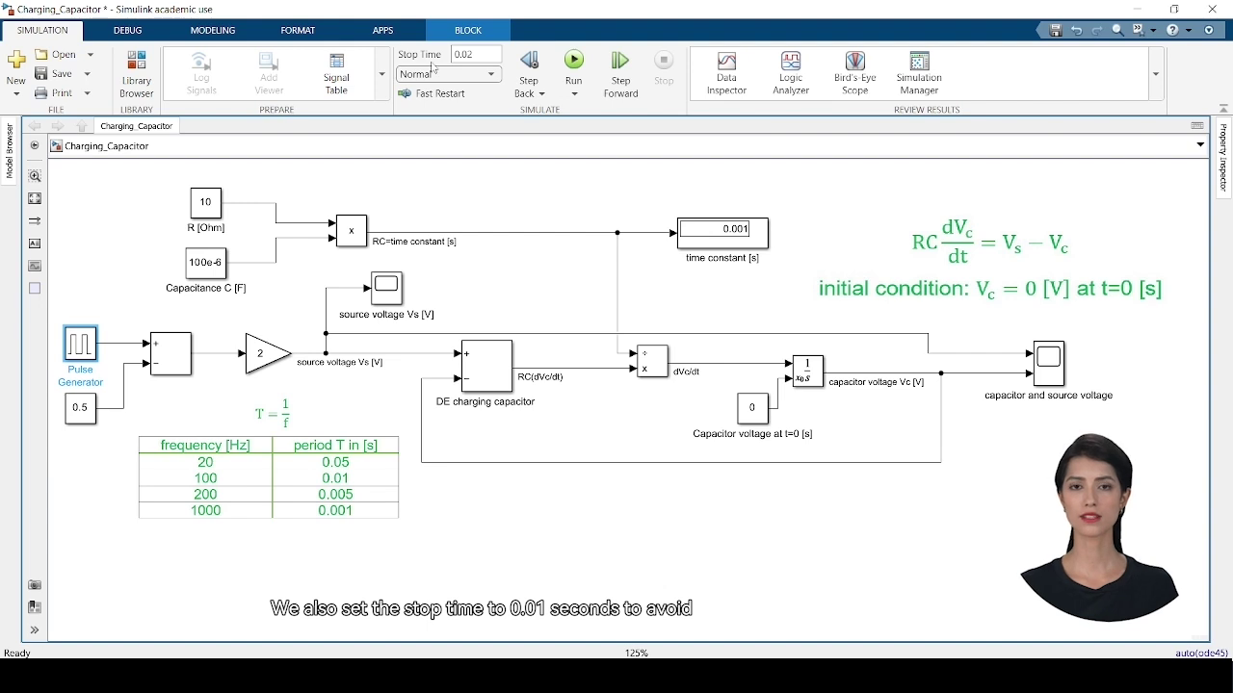
Run the simulation with a stop time of 0.01 and view the capacitor and source voltage scope, dismissing the plot after viewing.
left_click(479, 55)
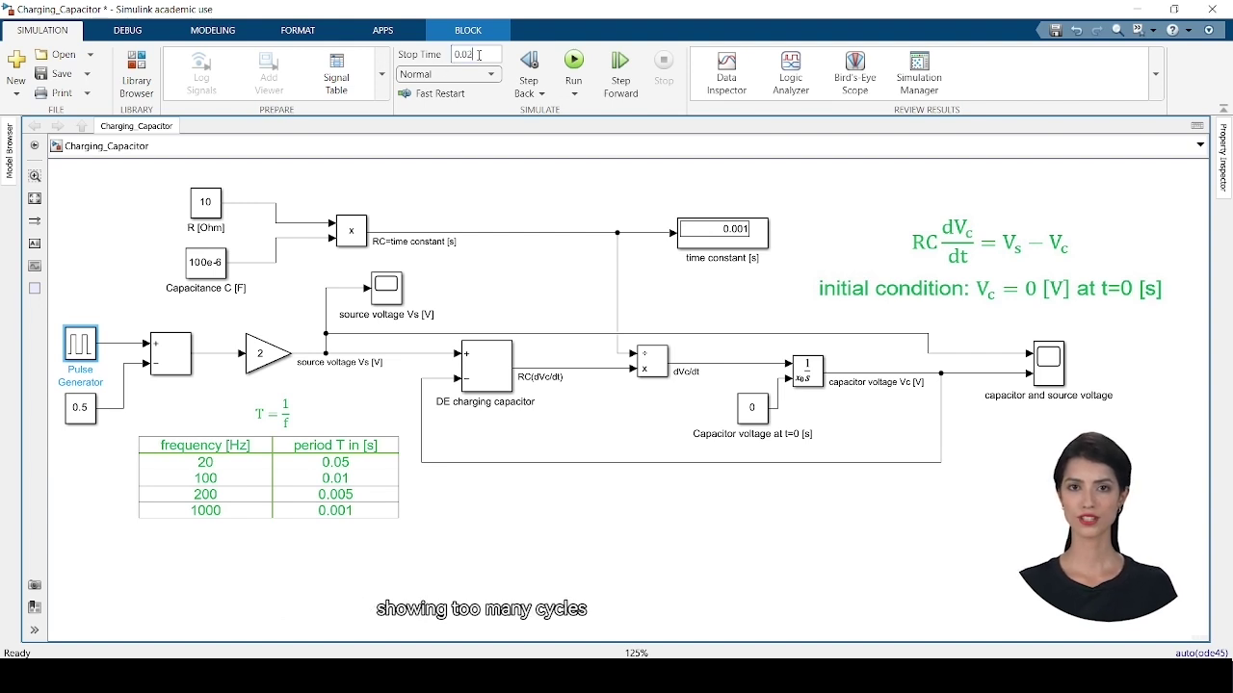
left_click(498, 187)
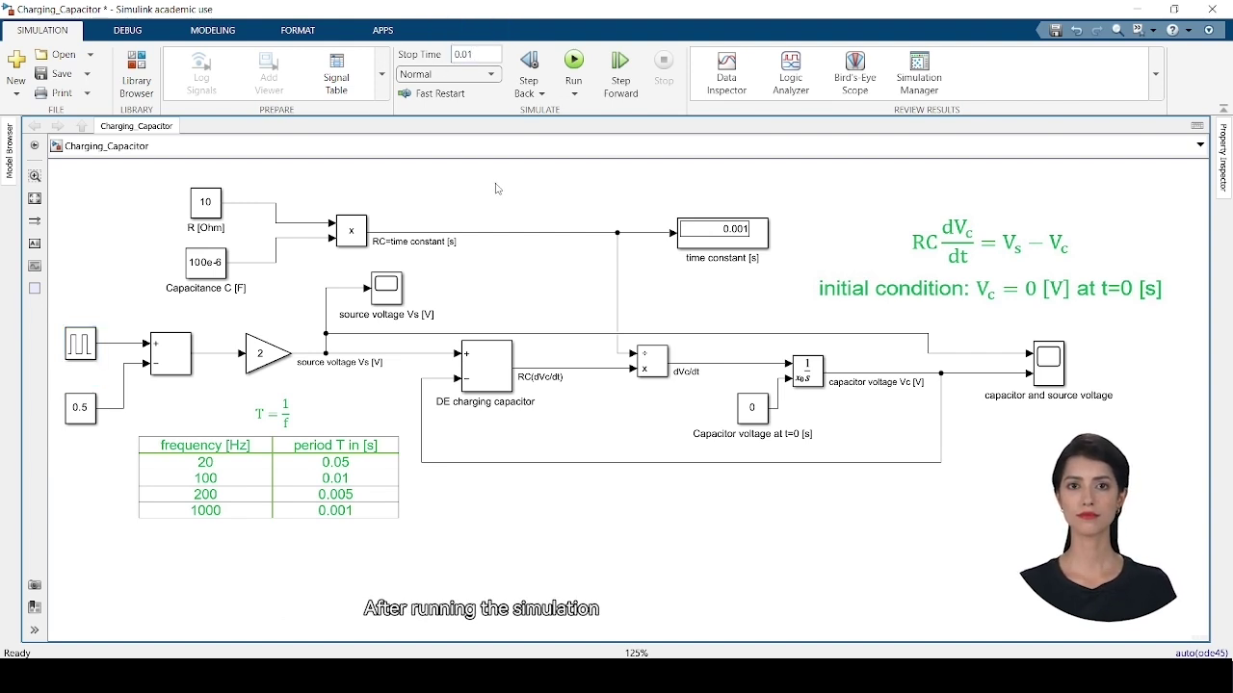
left_click(574, 62)
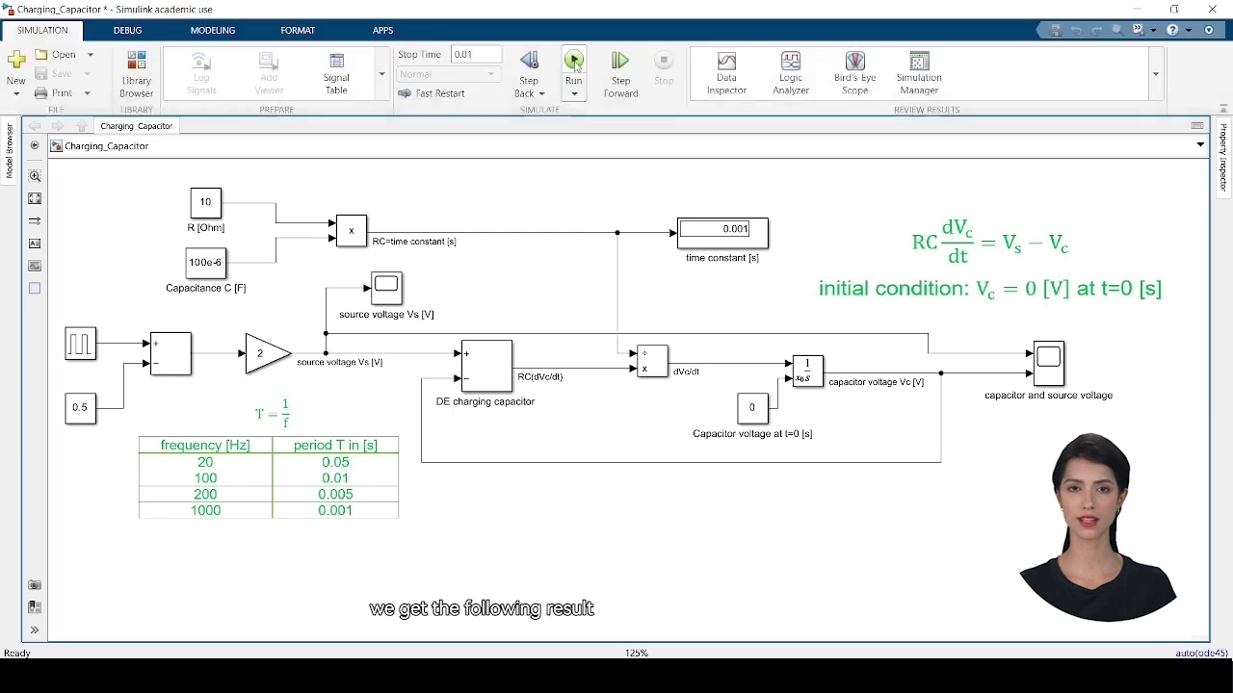
double_click(1051, 371)
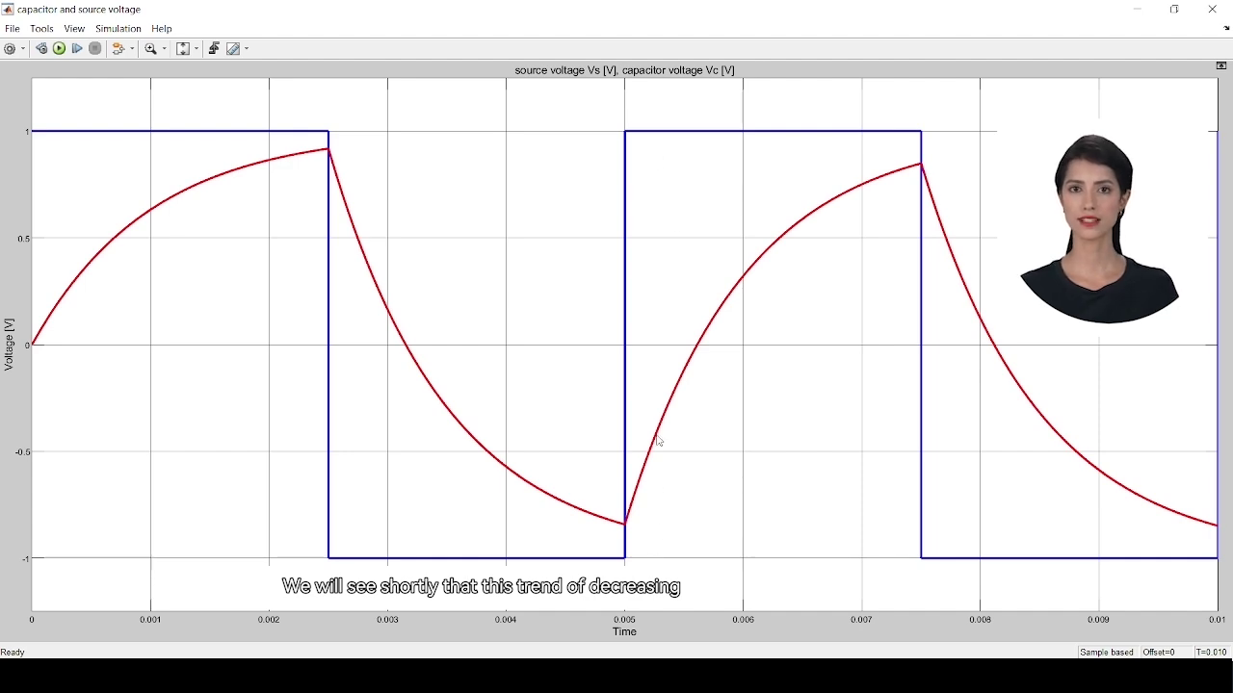
left_click(1138, 12)
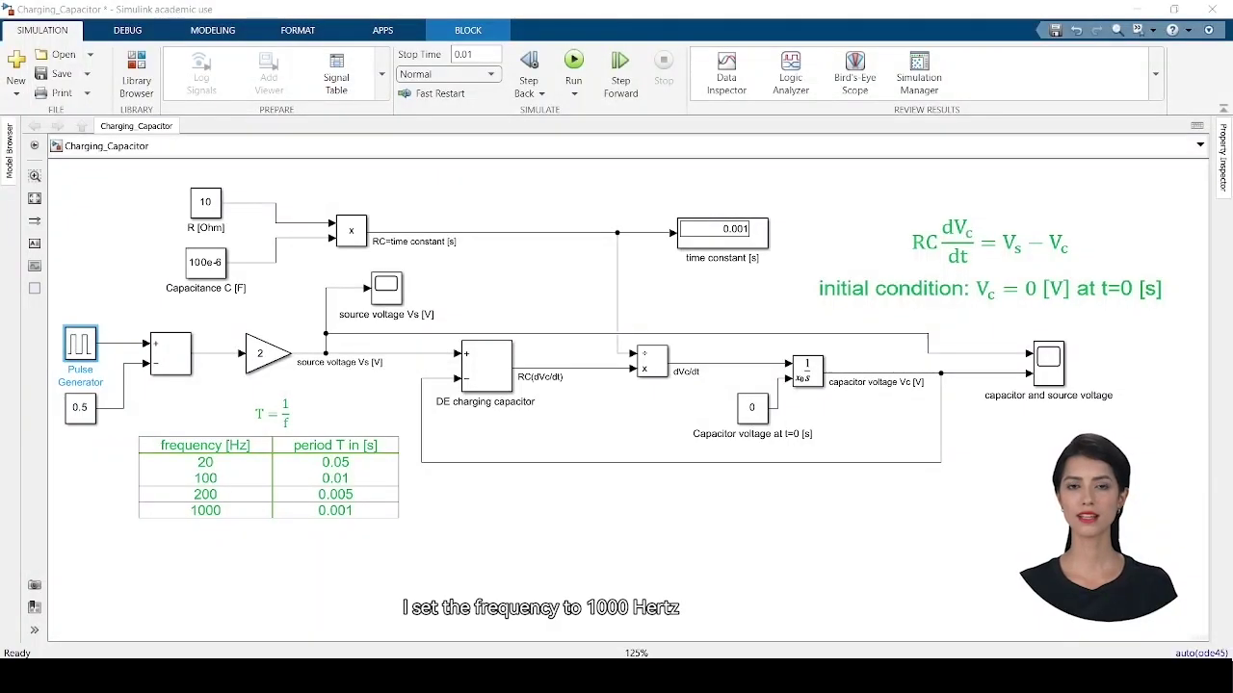
Set the Pulse Generator block's period to 0.001 seconds for the 1000 Hz case and confirm the block parameters.
left_click(289, 519)
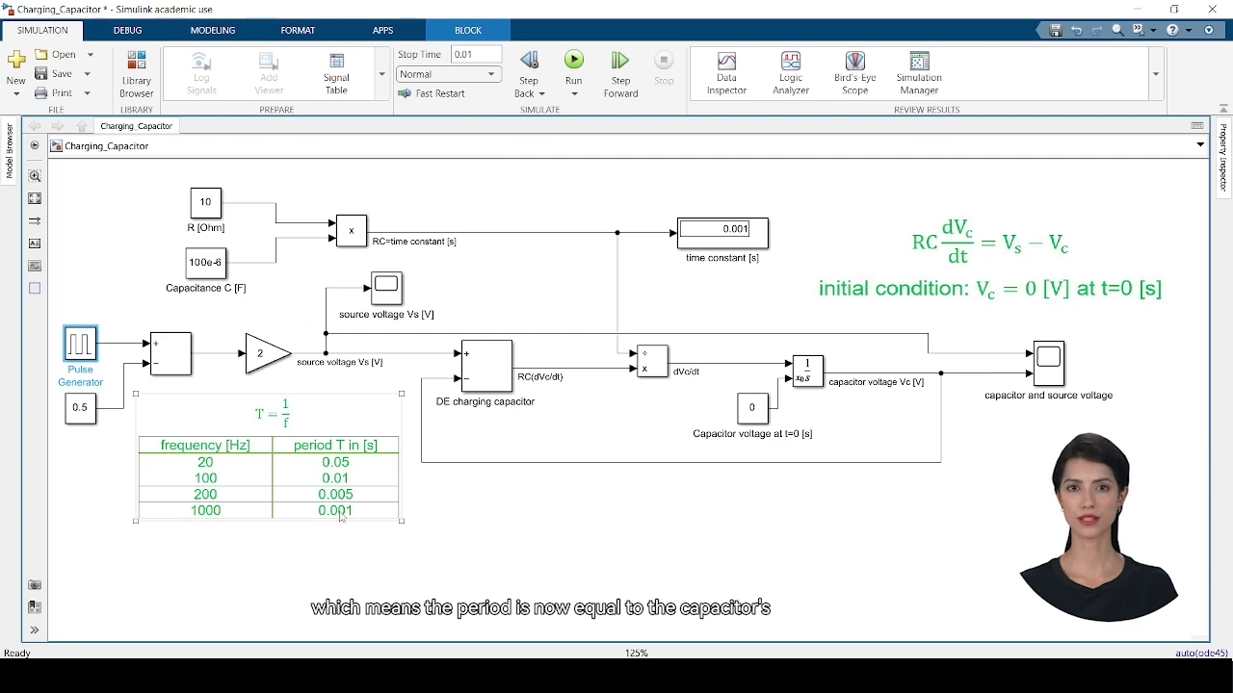
left_click(685, 402)
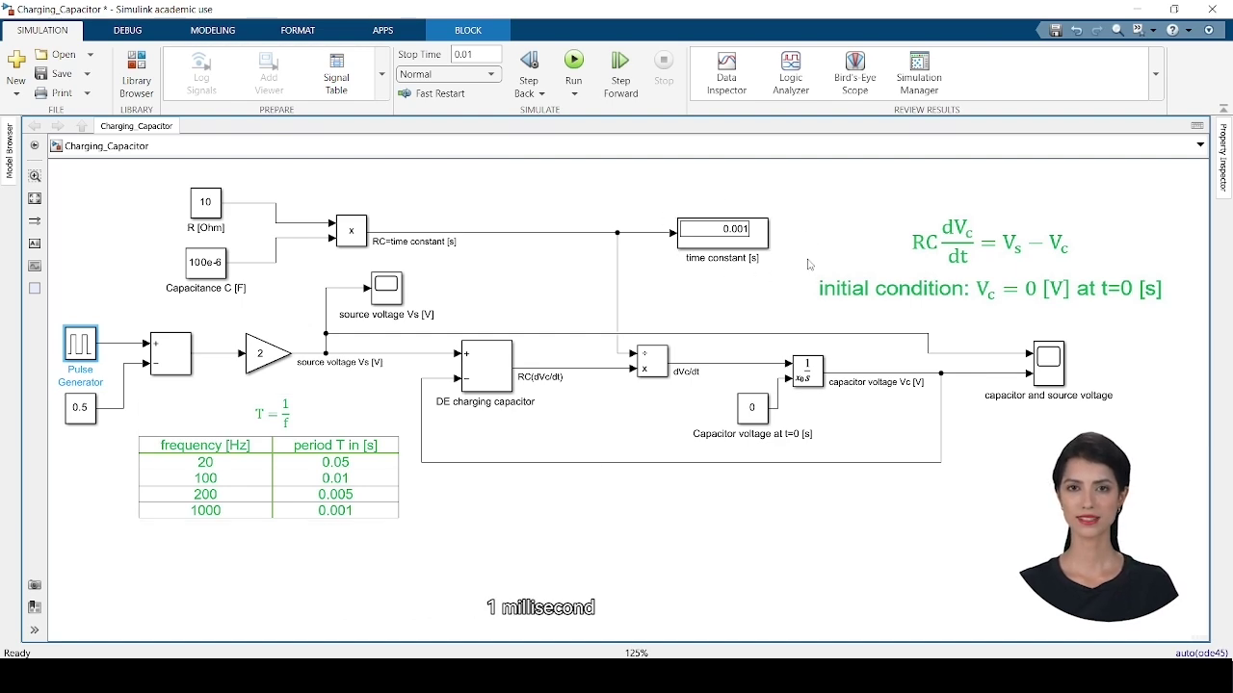
double_click(85, 352)
double_click(152, 479)
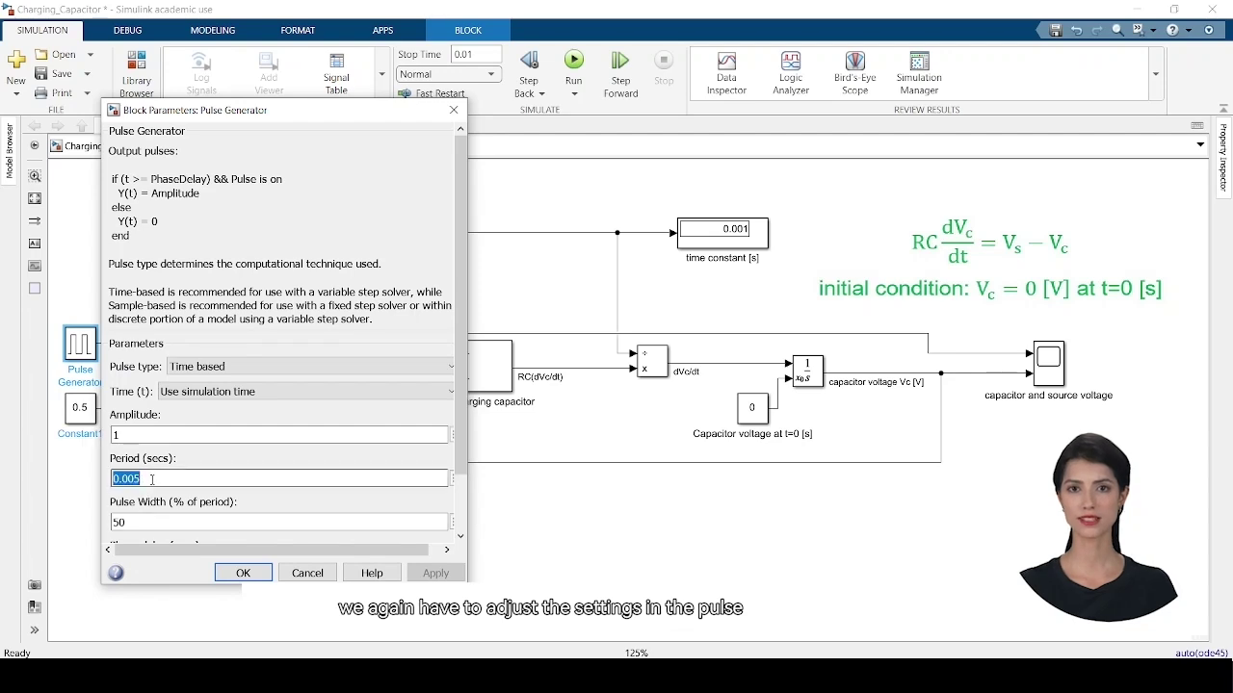
type("0.001")
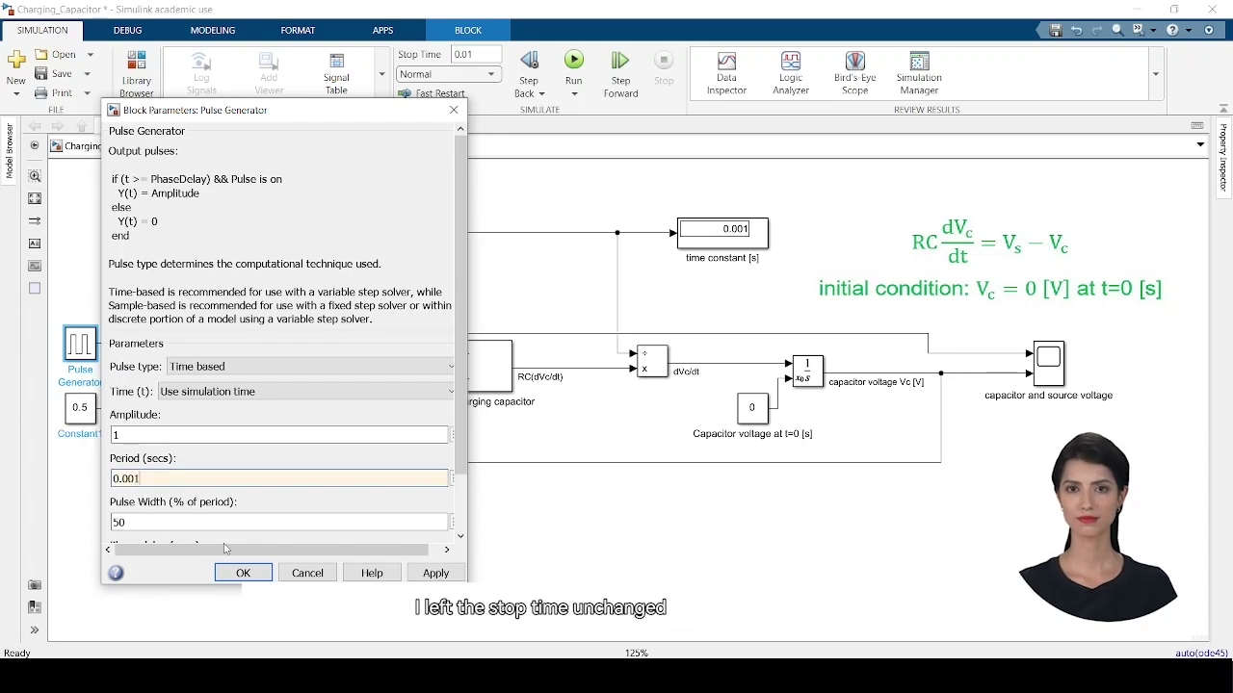
left_click(242, 573)
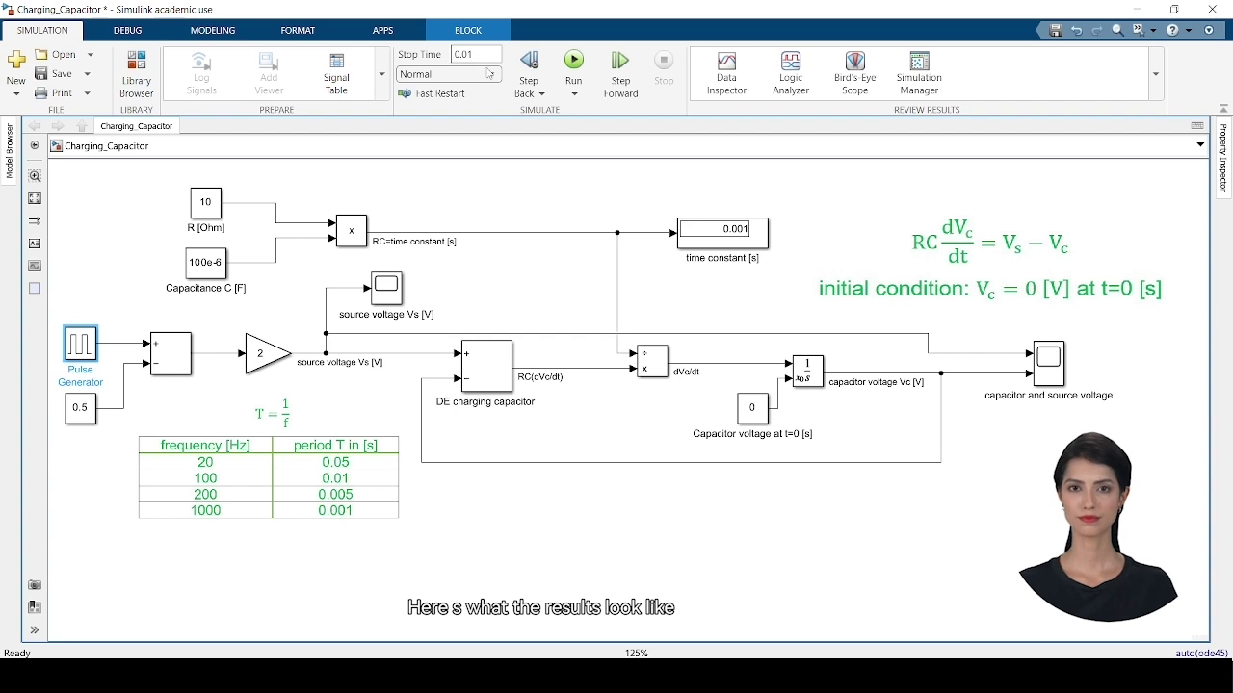
Rerun the simulation with the 1000 Hz pulse and open the capacitor and source voltage scope.
left_click(573, 65)
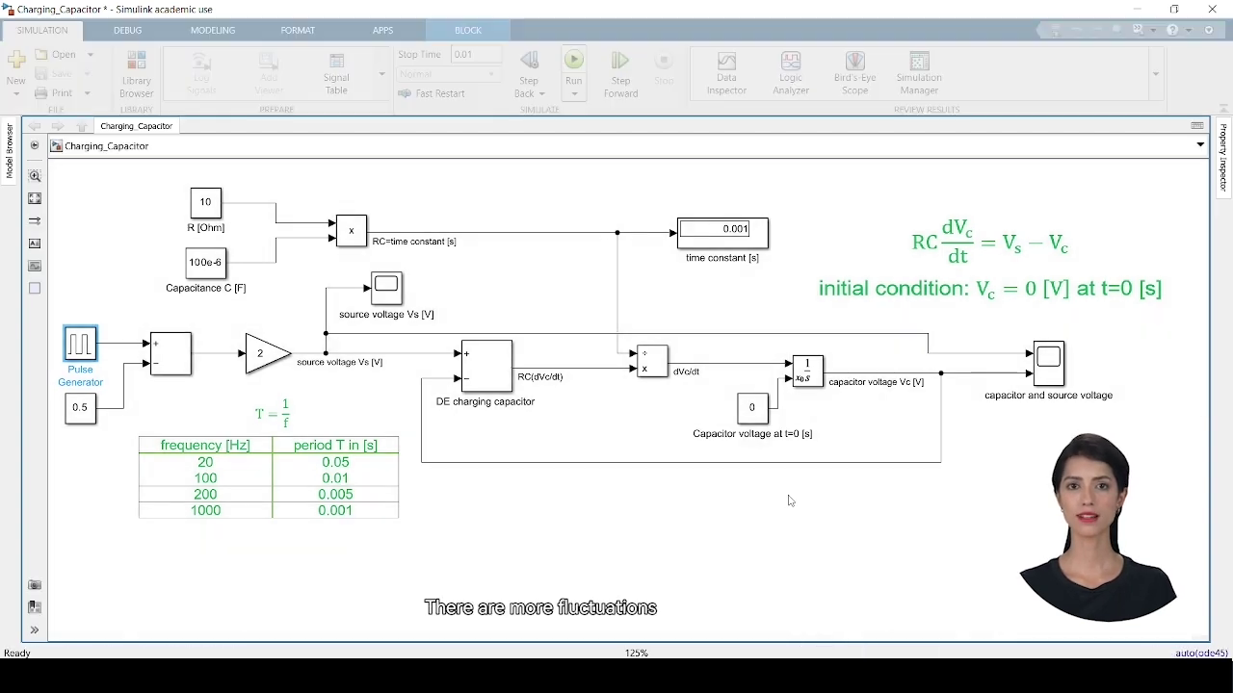
double_click(1048, 361)
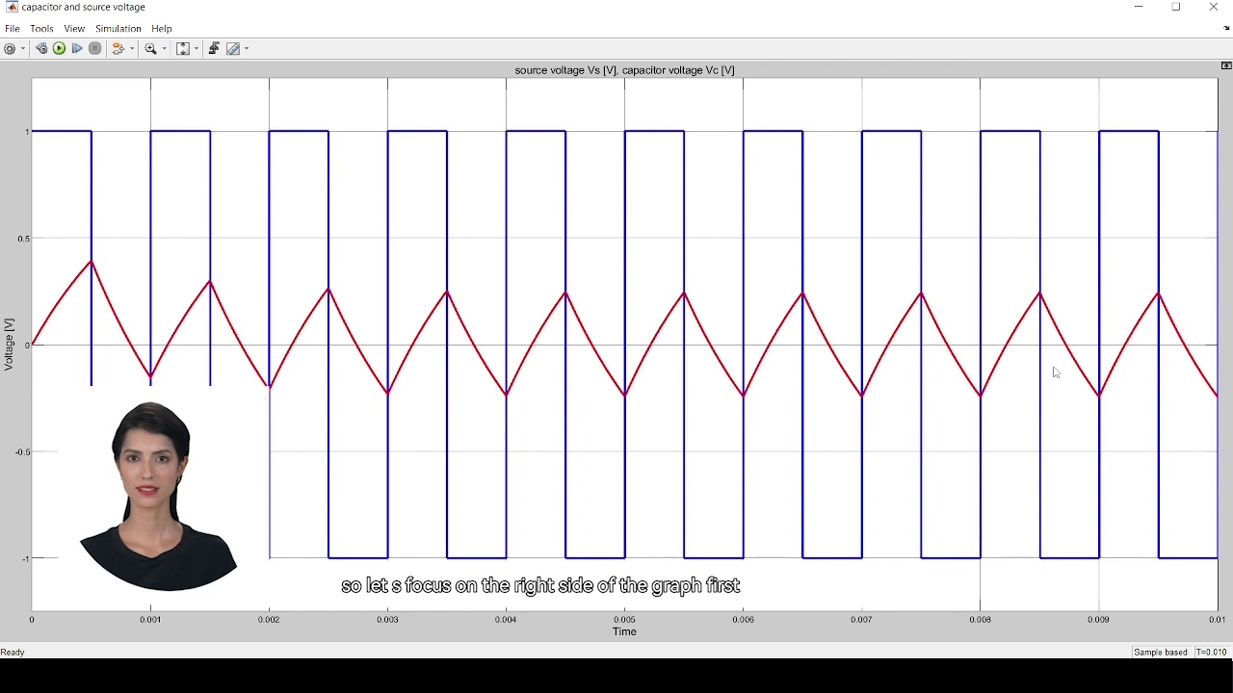